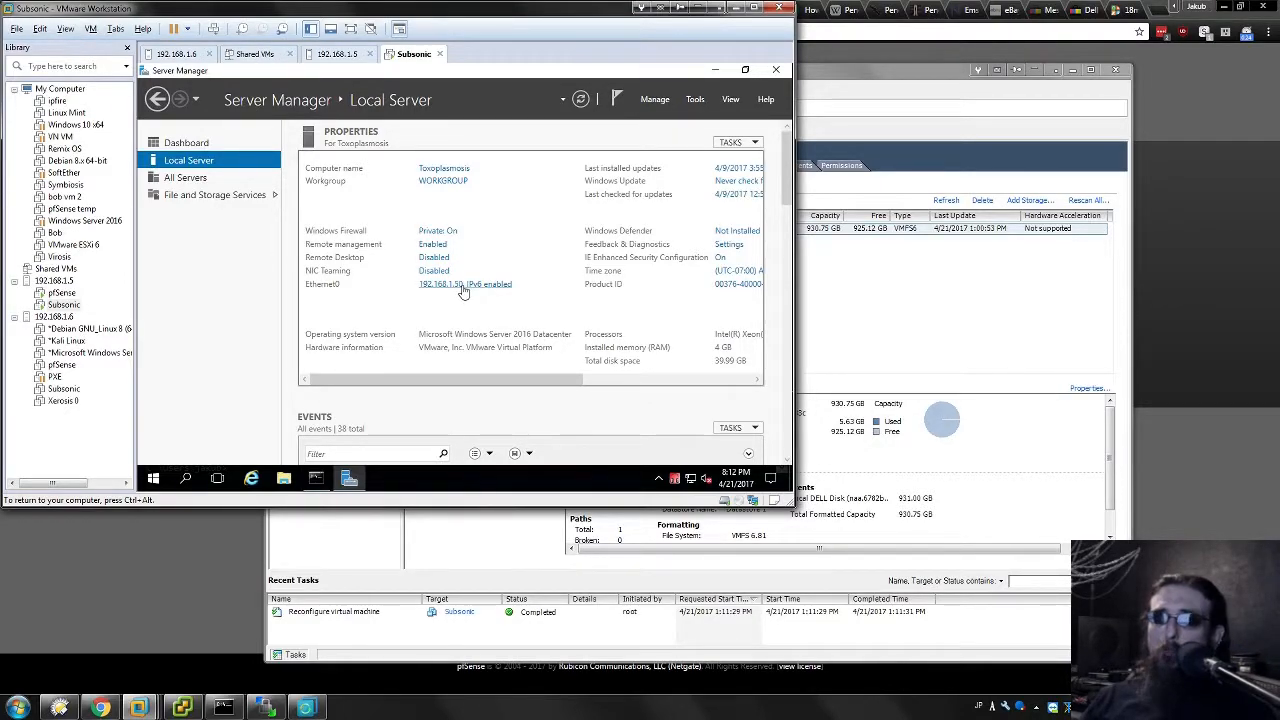
Step: Switch to Chrome and log in to the pfSense web interface with the filled-in credentials
click(1174, 160)
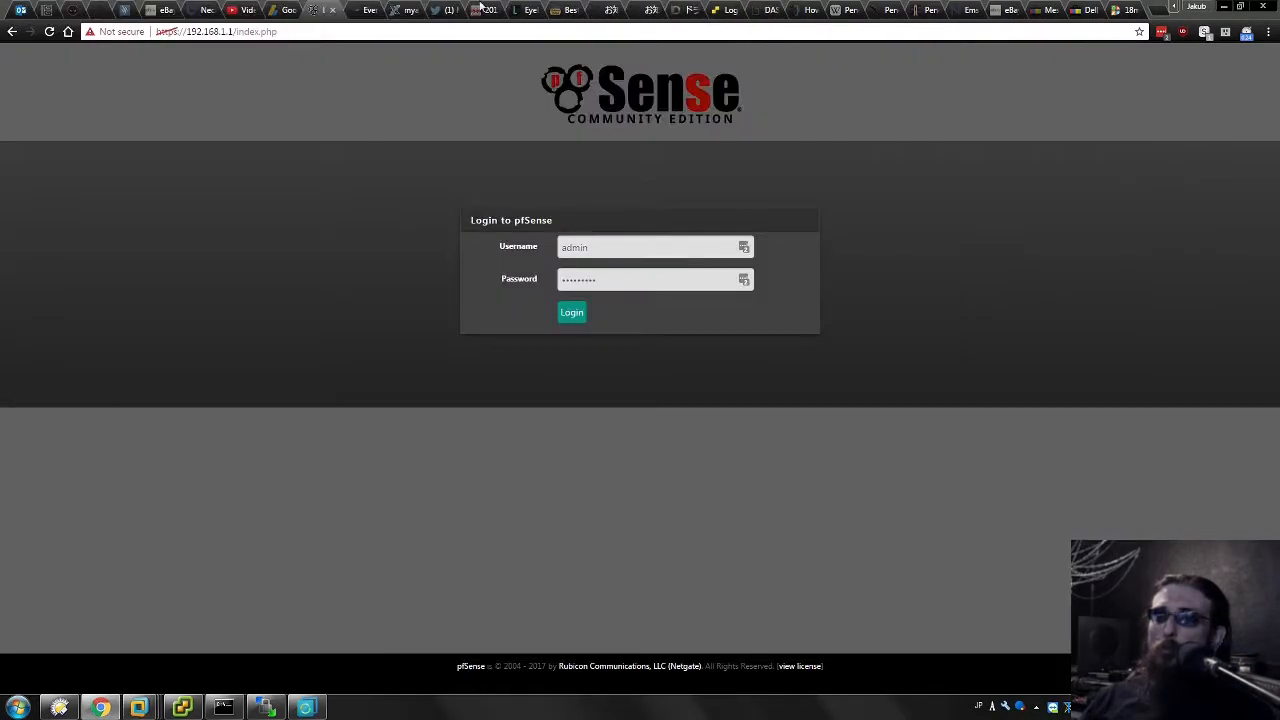
click(567, 318)
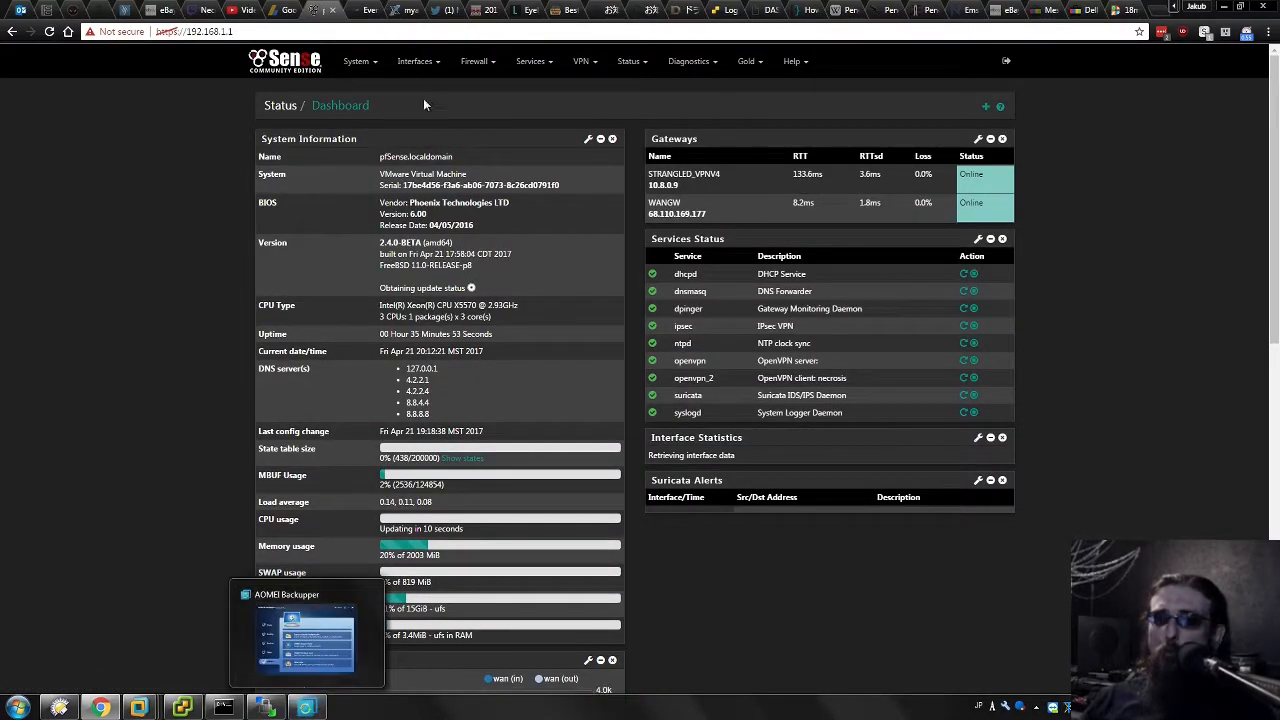
mouse_move(138, 708)
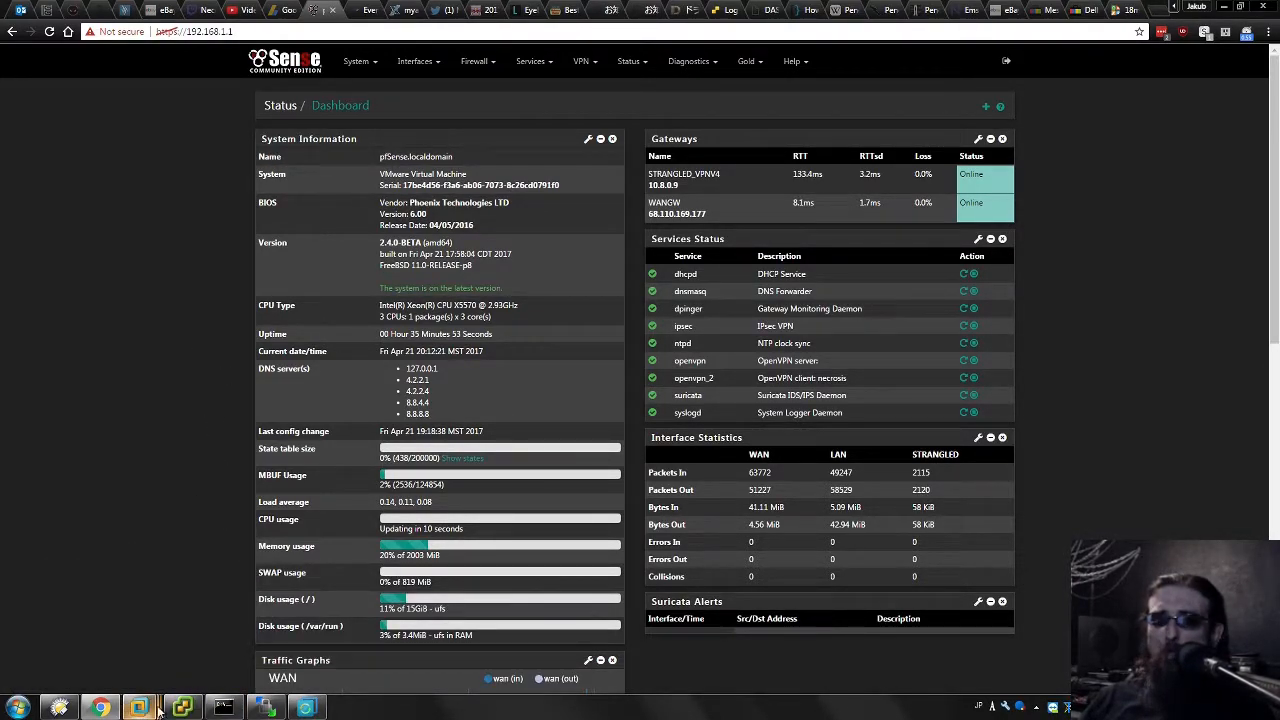
Step: Show pfSense's NAT port forwarding rules
click(415, 61)
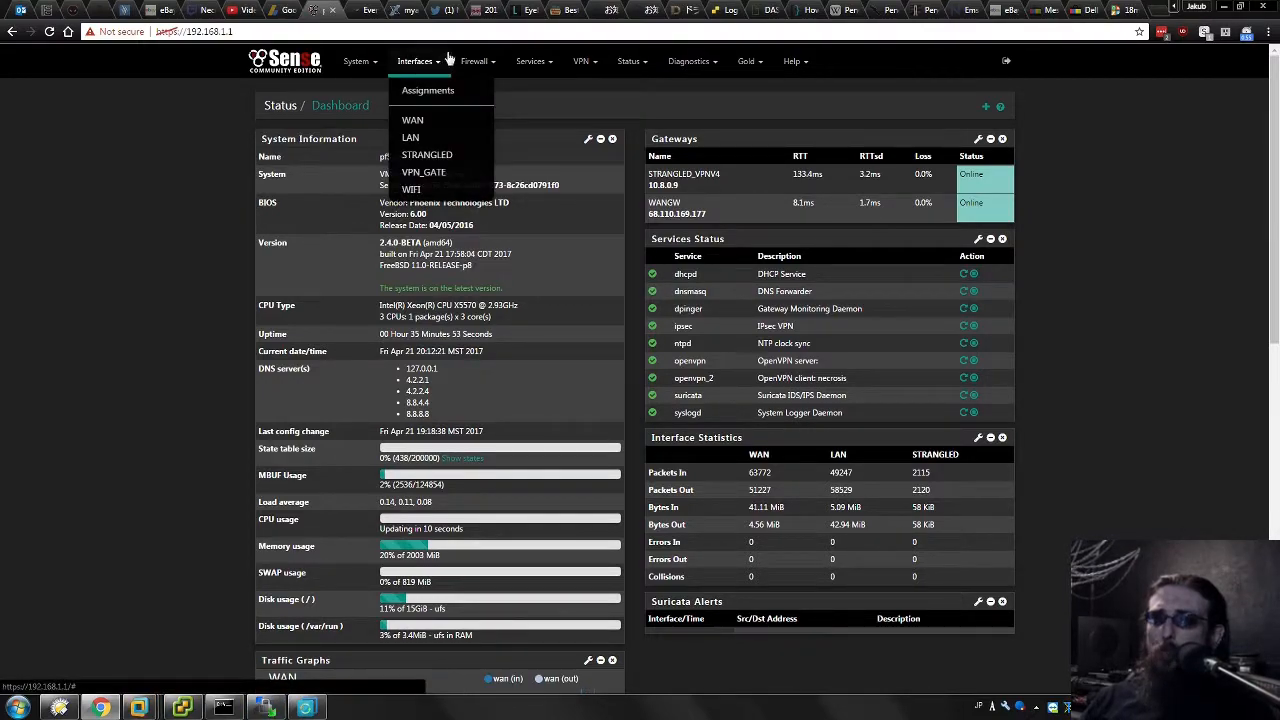
click(476, 63)
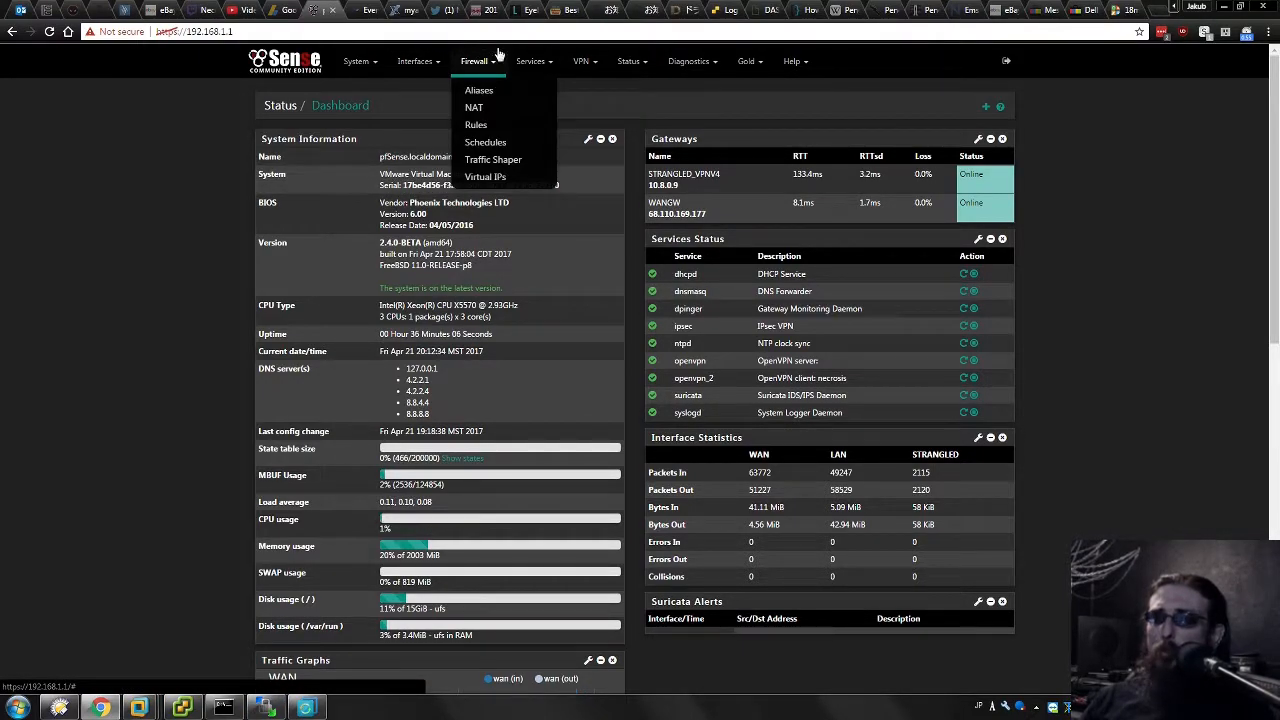
click(474, 105)
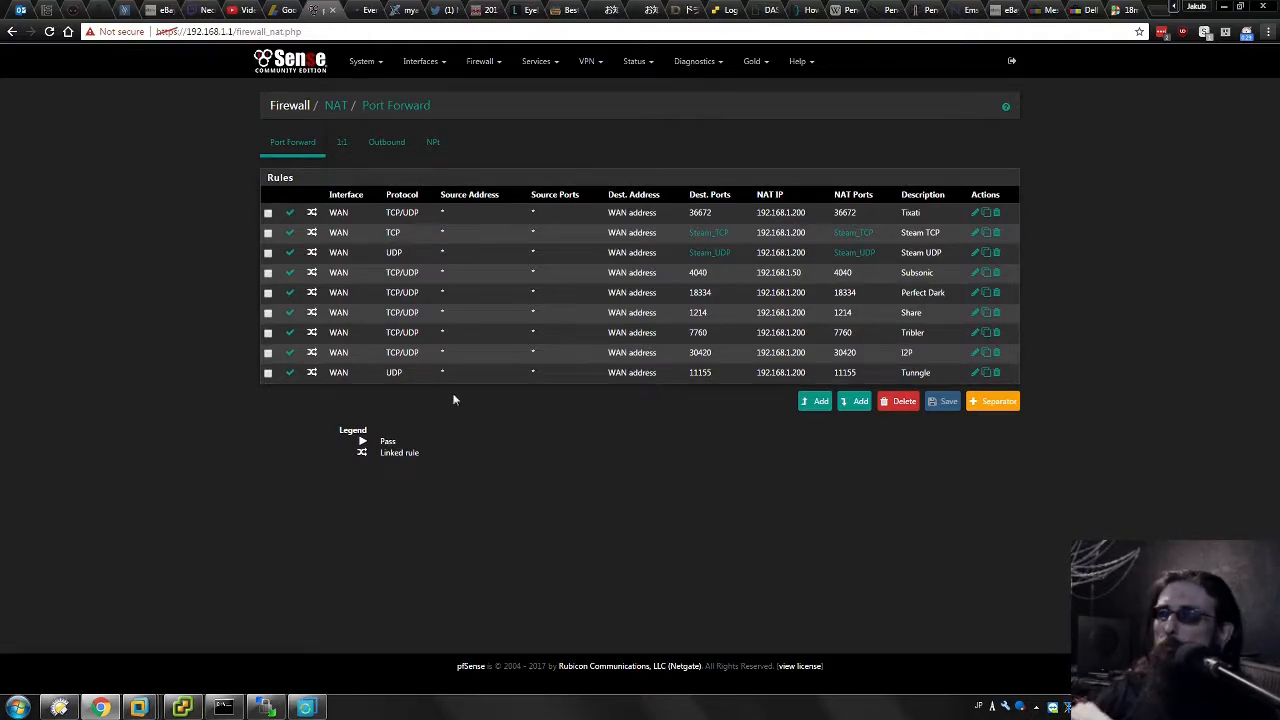
click(1160, 12)
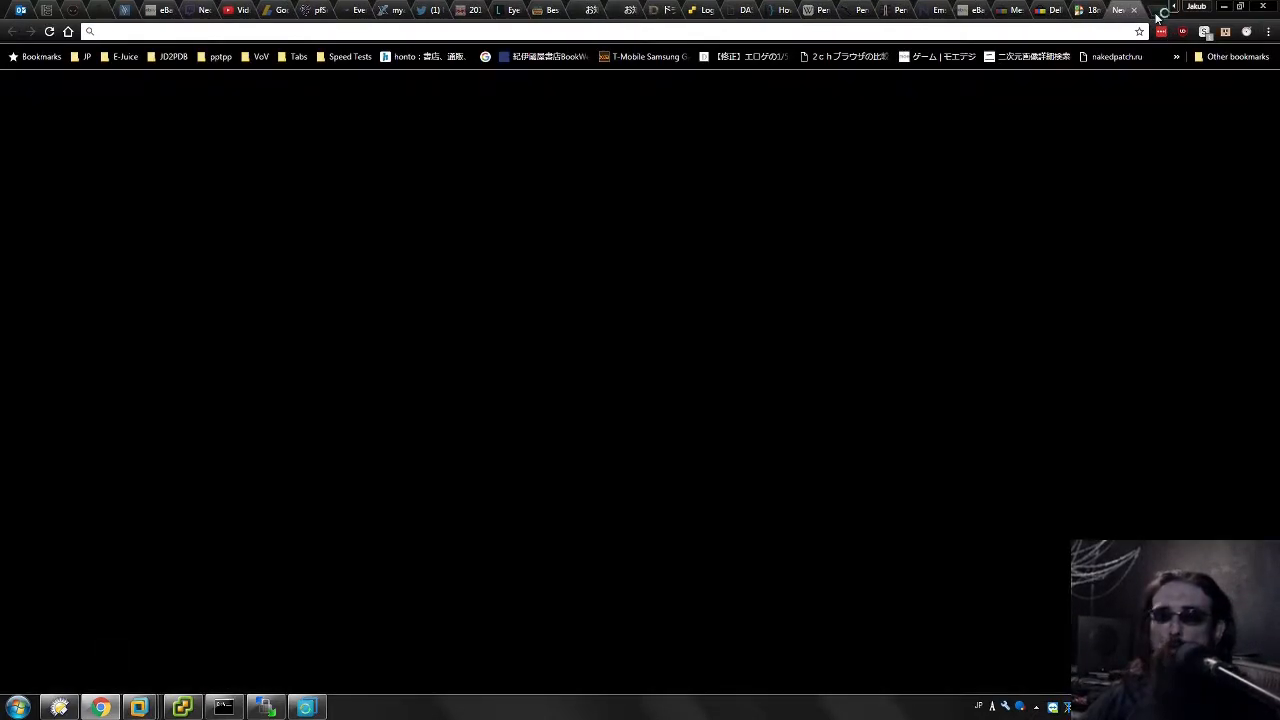
text(192.168.1.2)
key(Return)
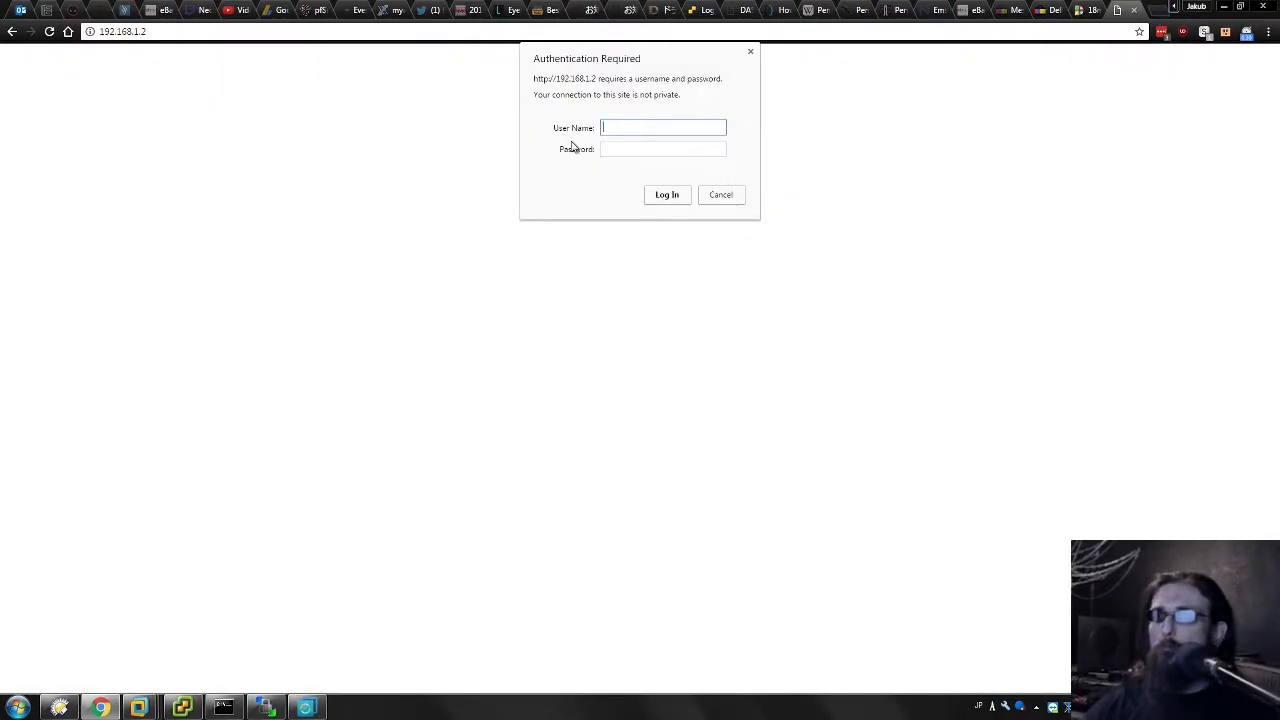
click(723, 197)
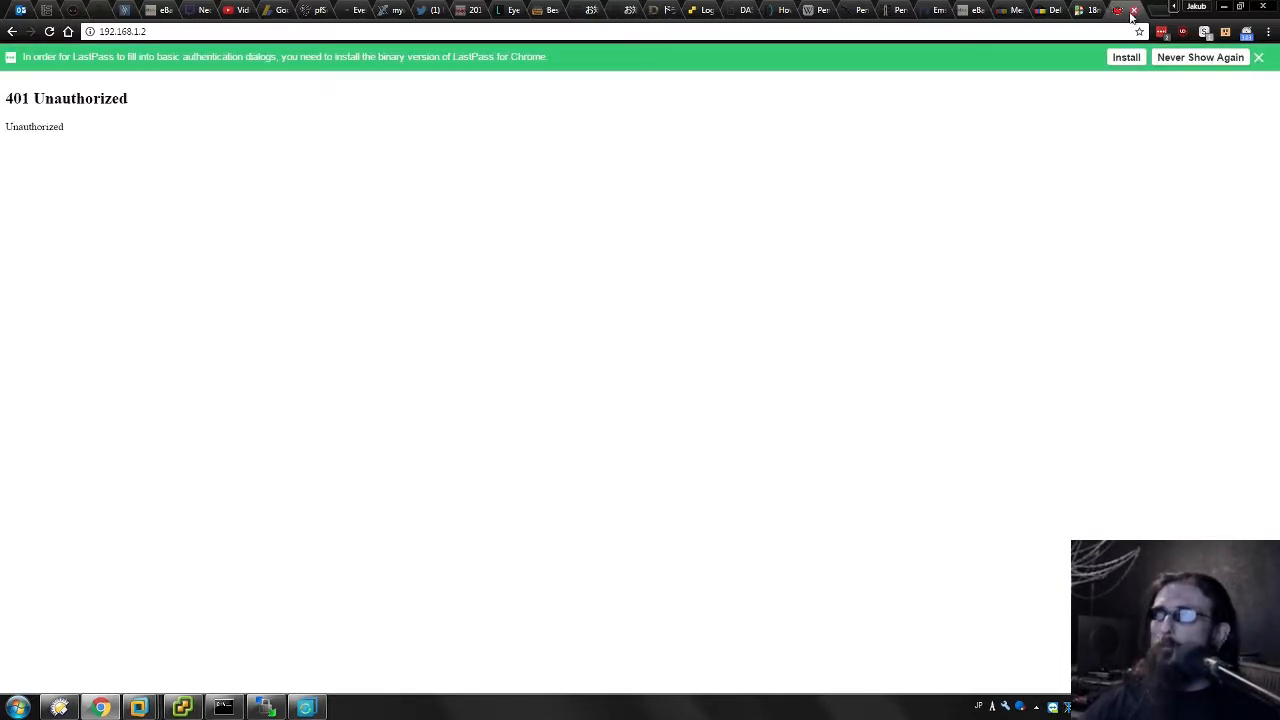
click(1133, 10)
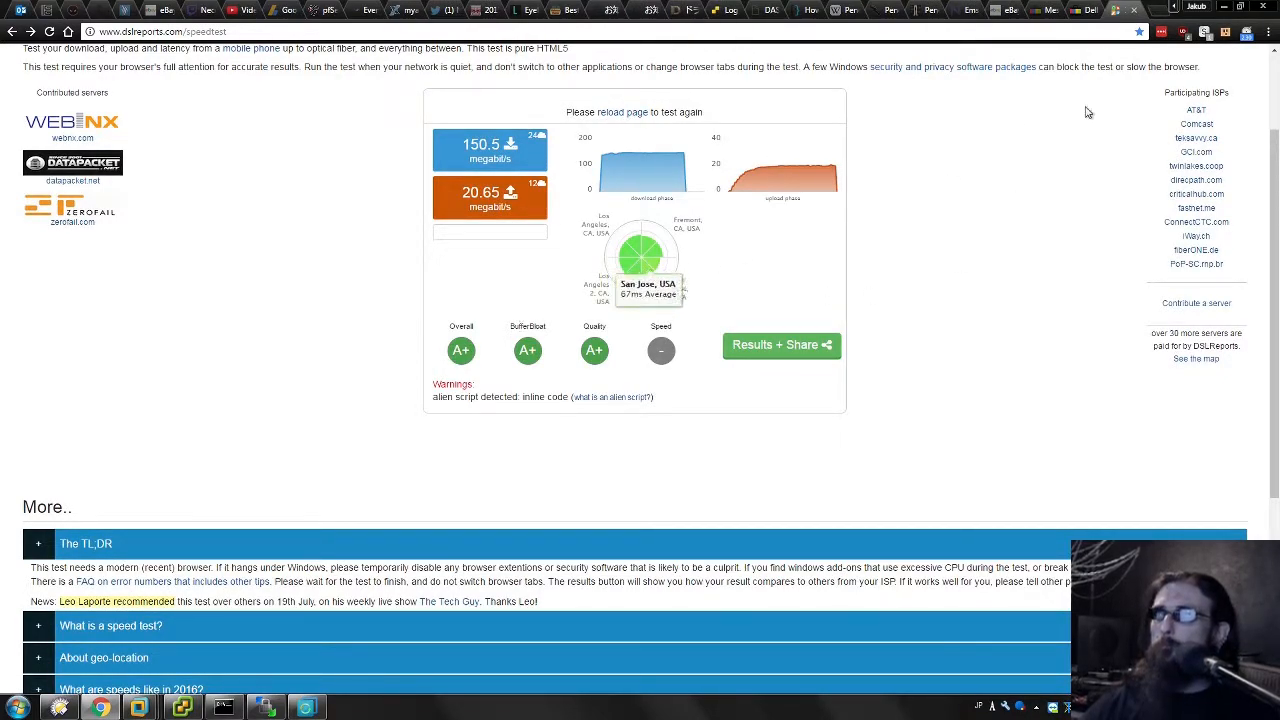
Step: Switch to VMware Workstation and examine the pfSense console on host 192.168.1.5 and the running ping to 8.8.8.8
click(1224, 7)
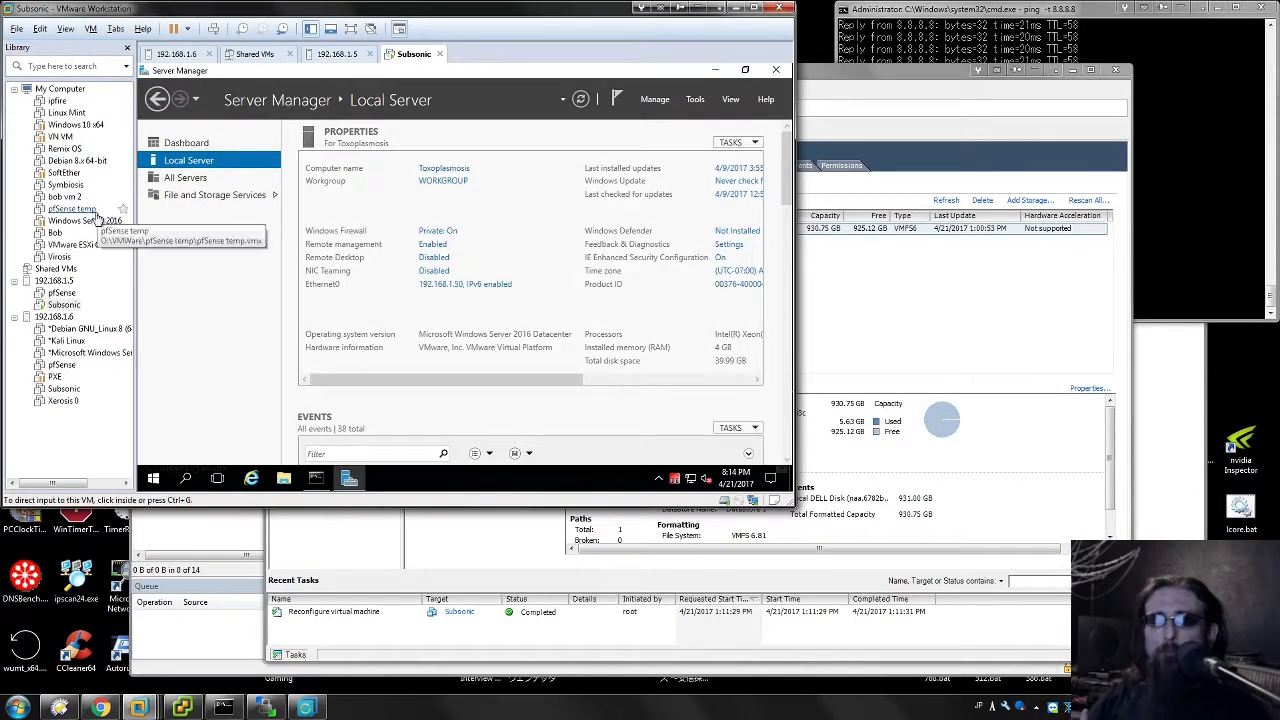
click(64, 296)
double_click(64, 296)
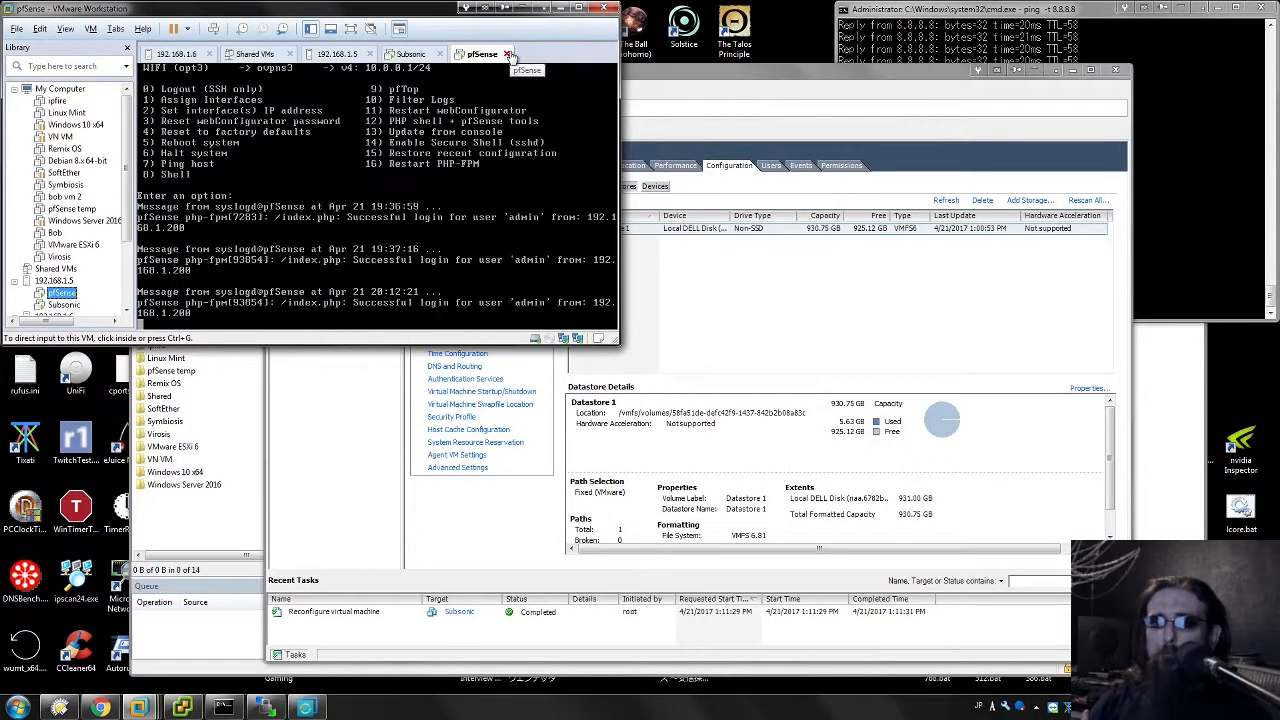
click(507, 57)
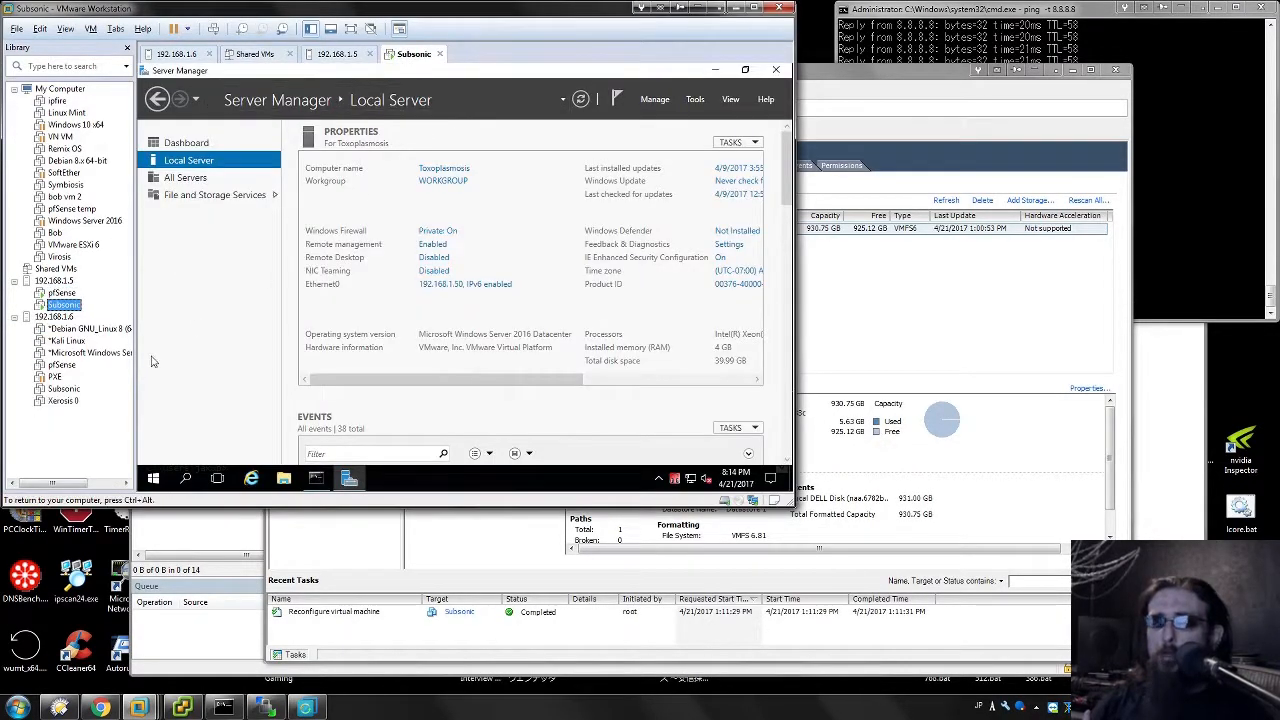
click(1258, 173)
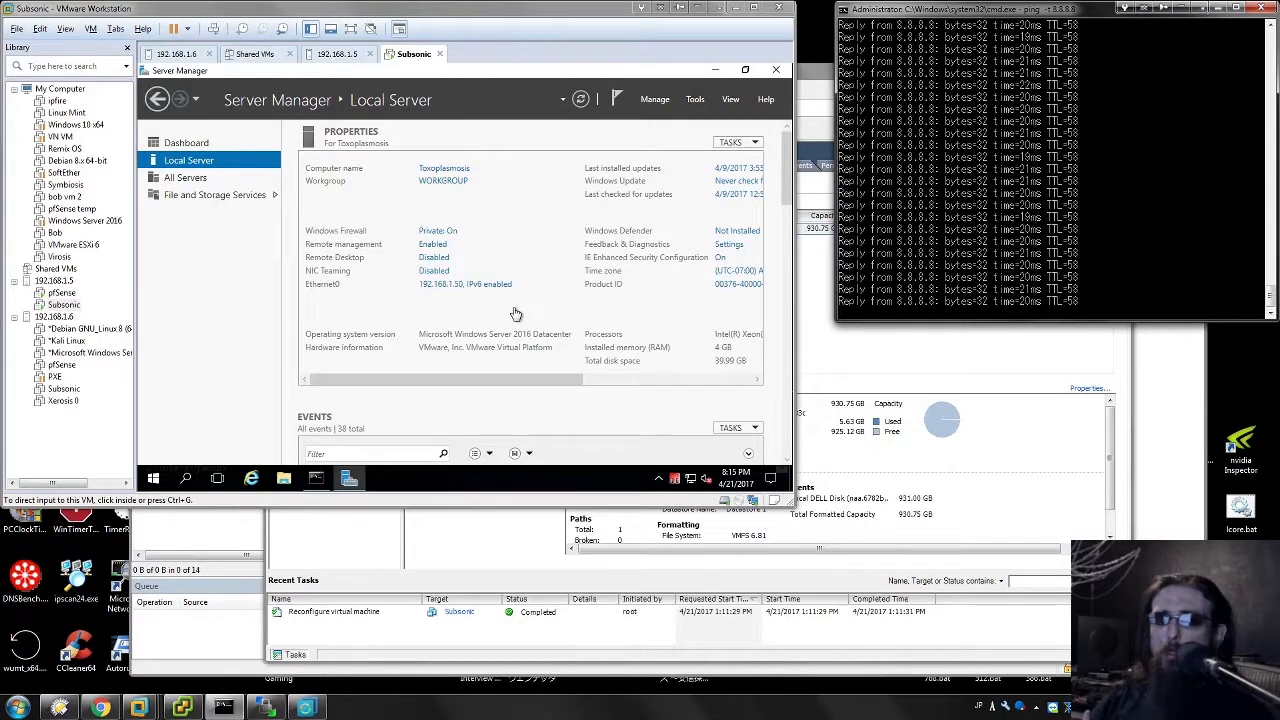
click(402, 386)
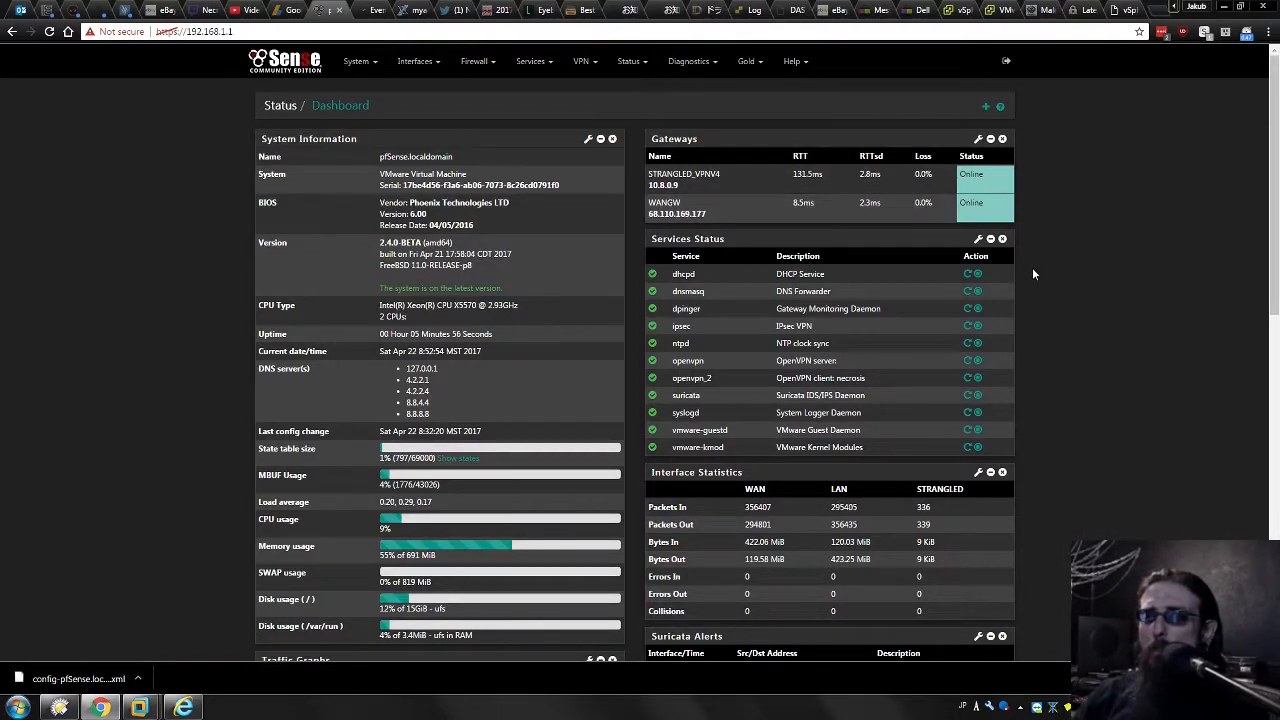
Step: Examine the virtual machines of host 192.168.1.5 in the vSphere Web Client and clear the pfSense selection
click(946, 10)
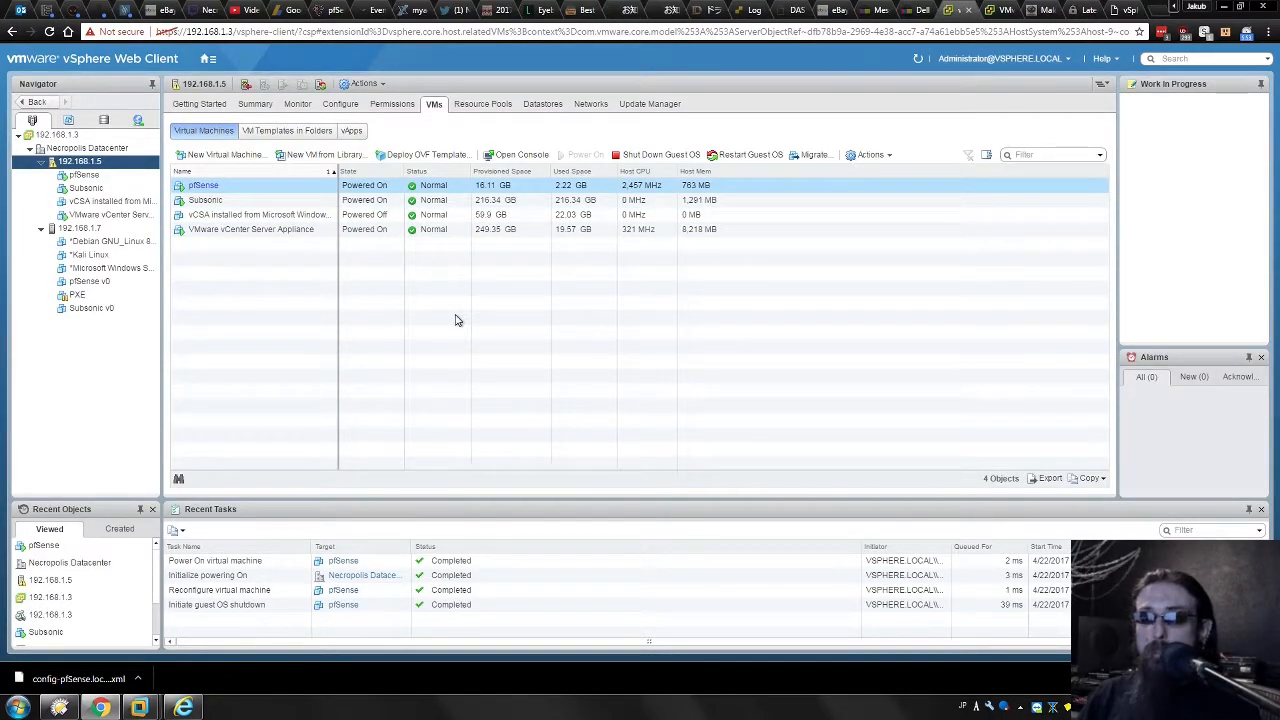
click(212, 403)
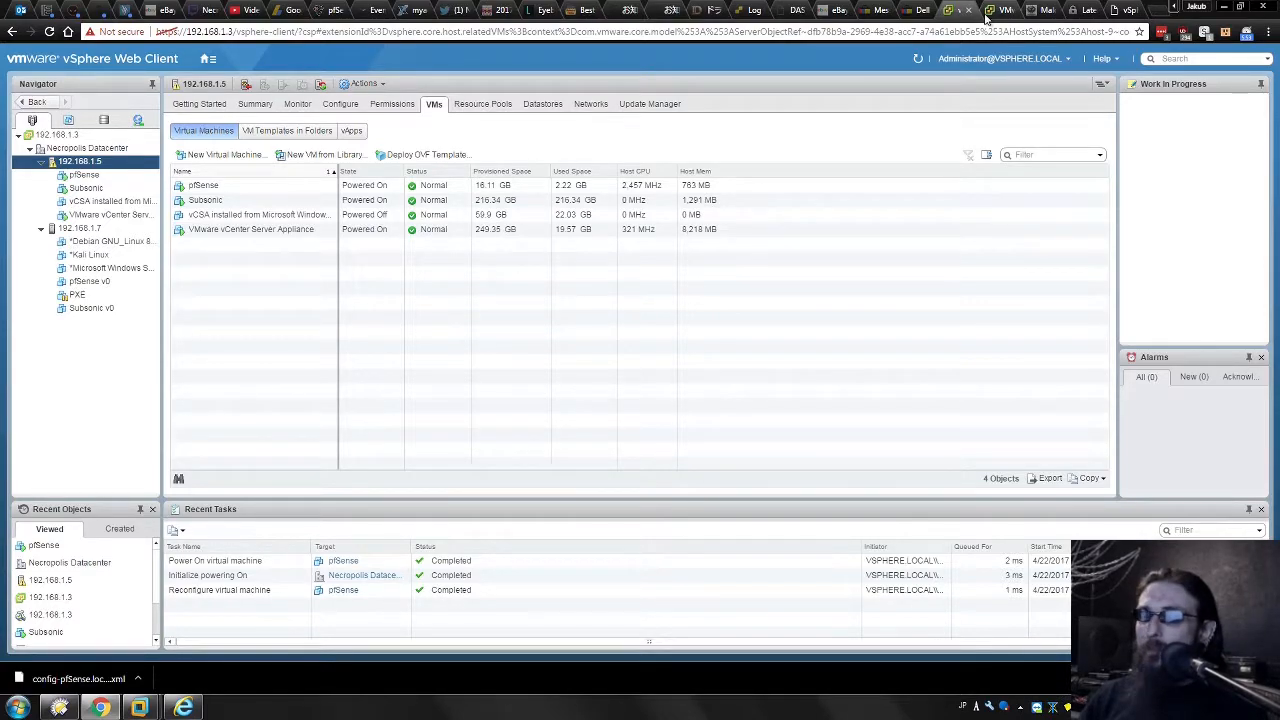
Step: Switch to VMware Workstation, close the pfSense console, and view and close the VMware vCenter Server Appliance console
mouse_move(139, 707)
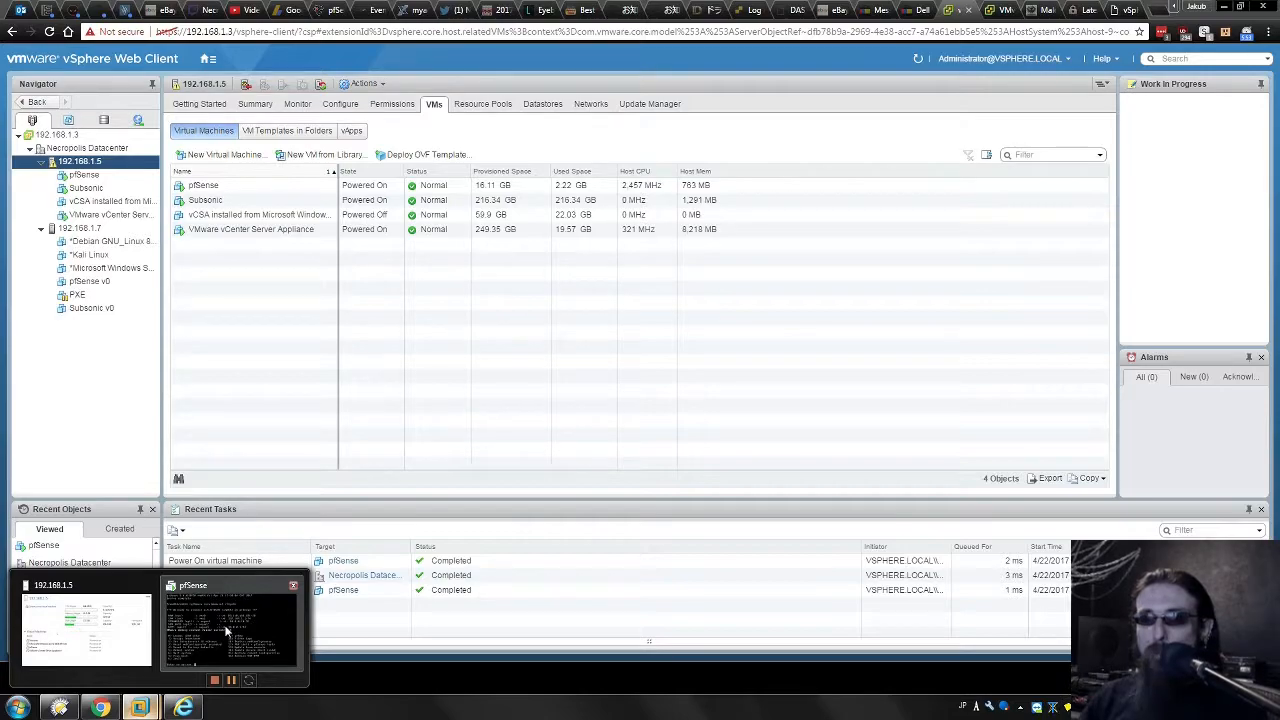
click(228, 630)
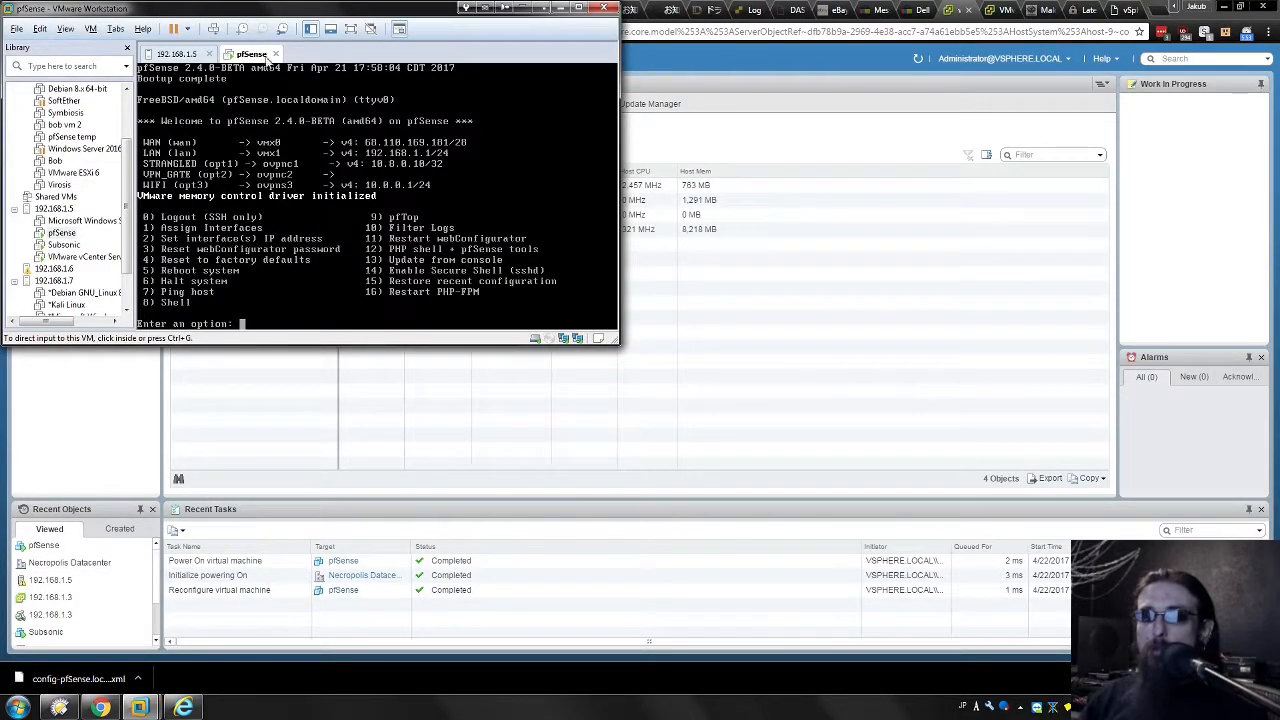
click(275, 53)
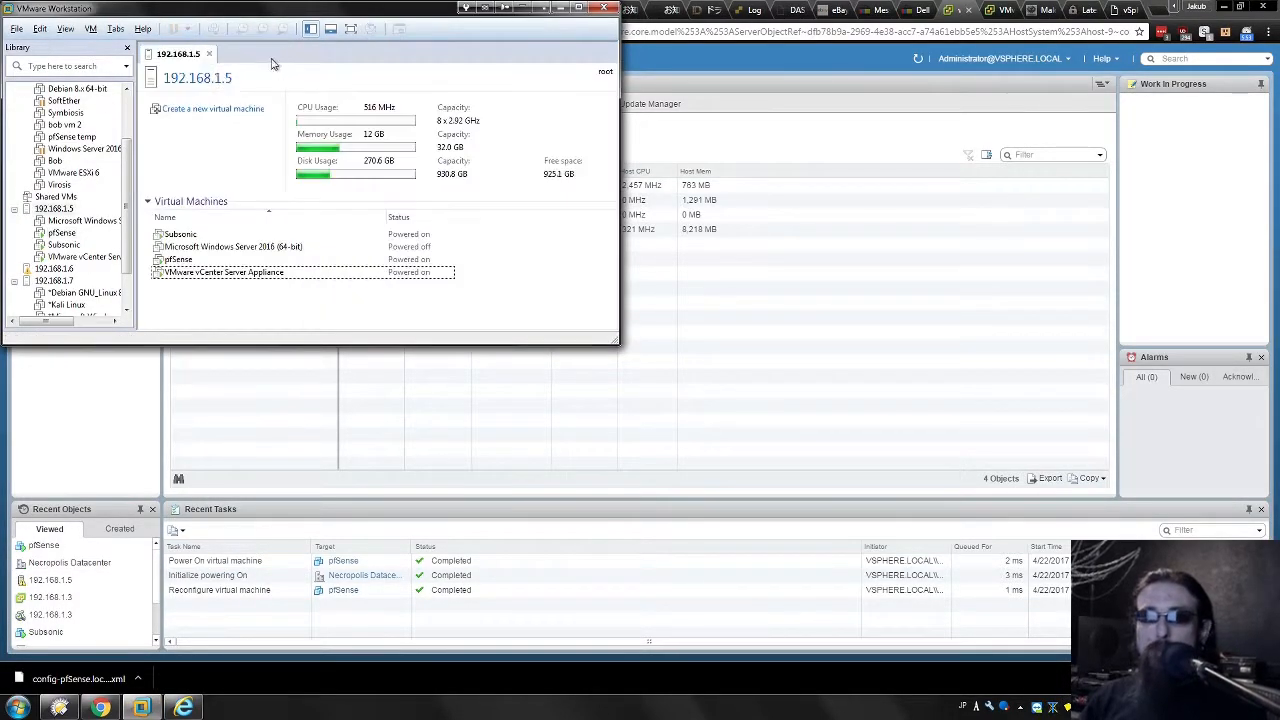
double_click(96, 262)
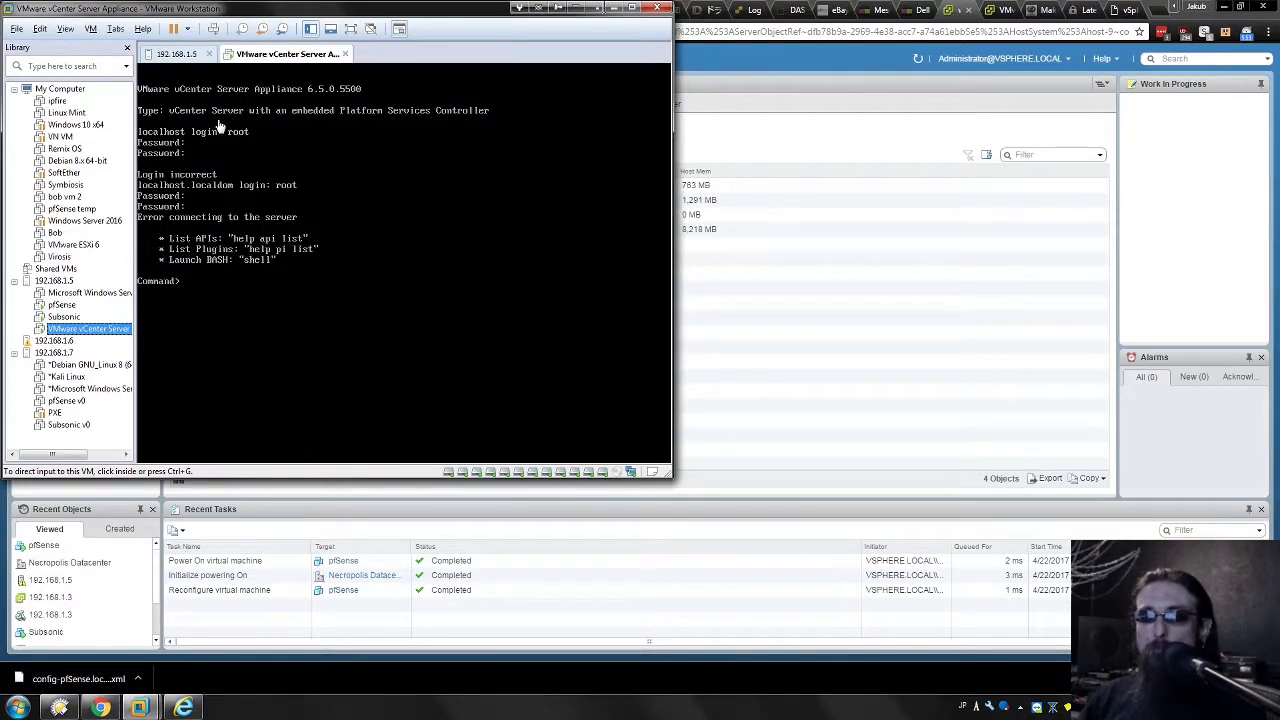
click(345, 53)
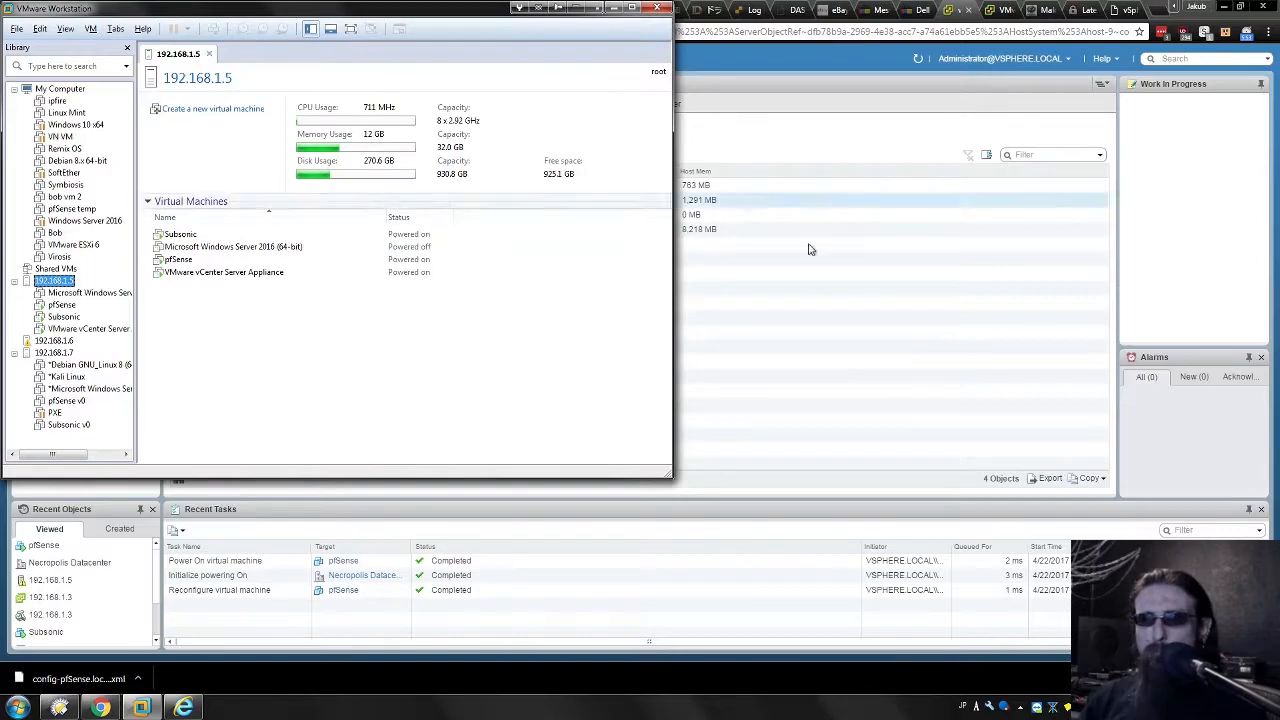
Step: Return to Chrome and examine the vCenter Server Appliance's CPU and memory utilization trends
click(694, 400)
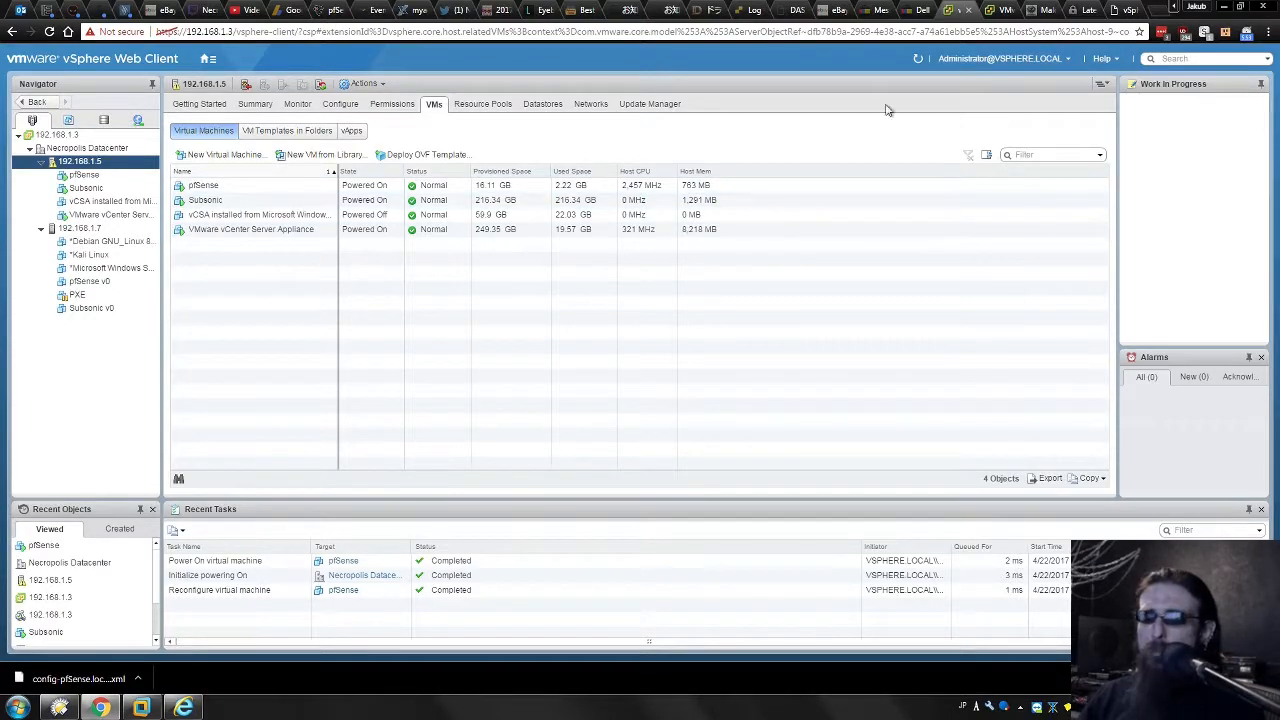
click(997, 10)
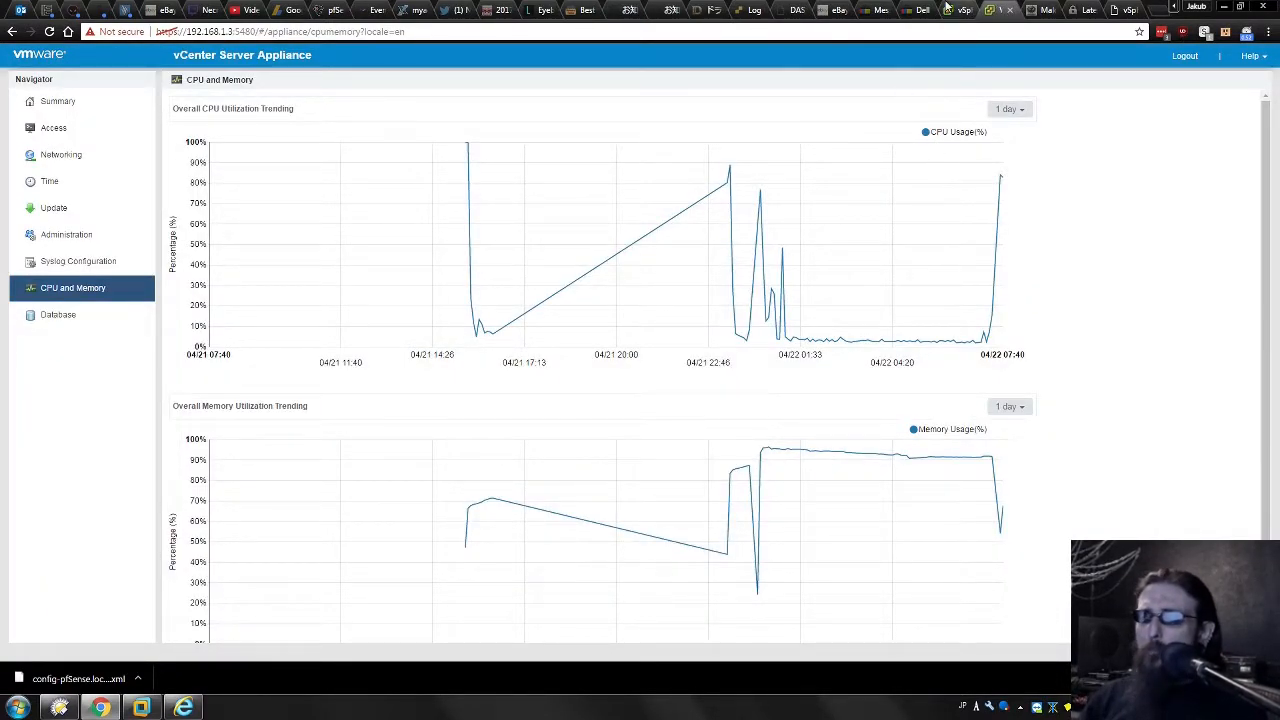
click(970, 10)
click(987, 10)
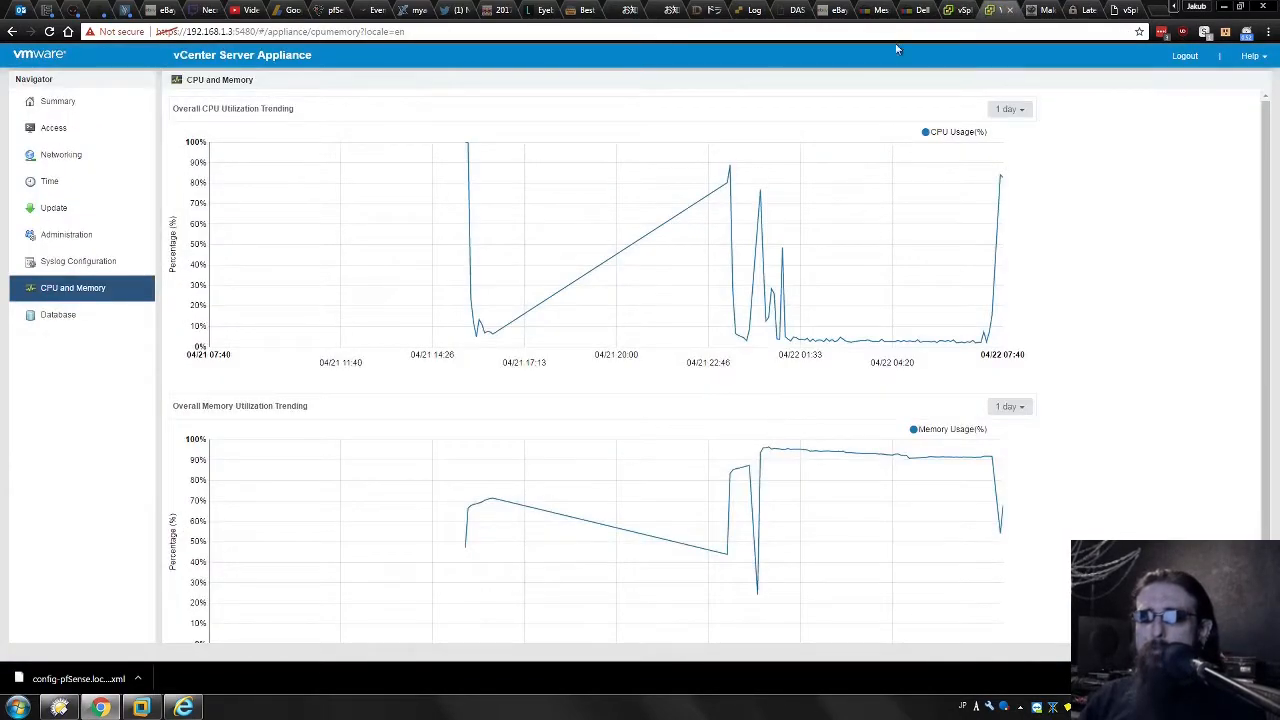
Step: Reload Appliance Management at 192.168.1.3:5480 and log in as root with the filled-in credentials
click(56, 101)
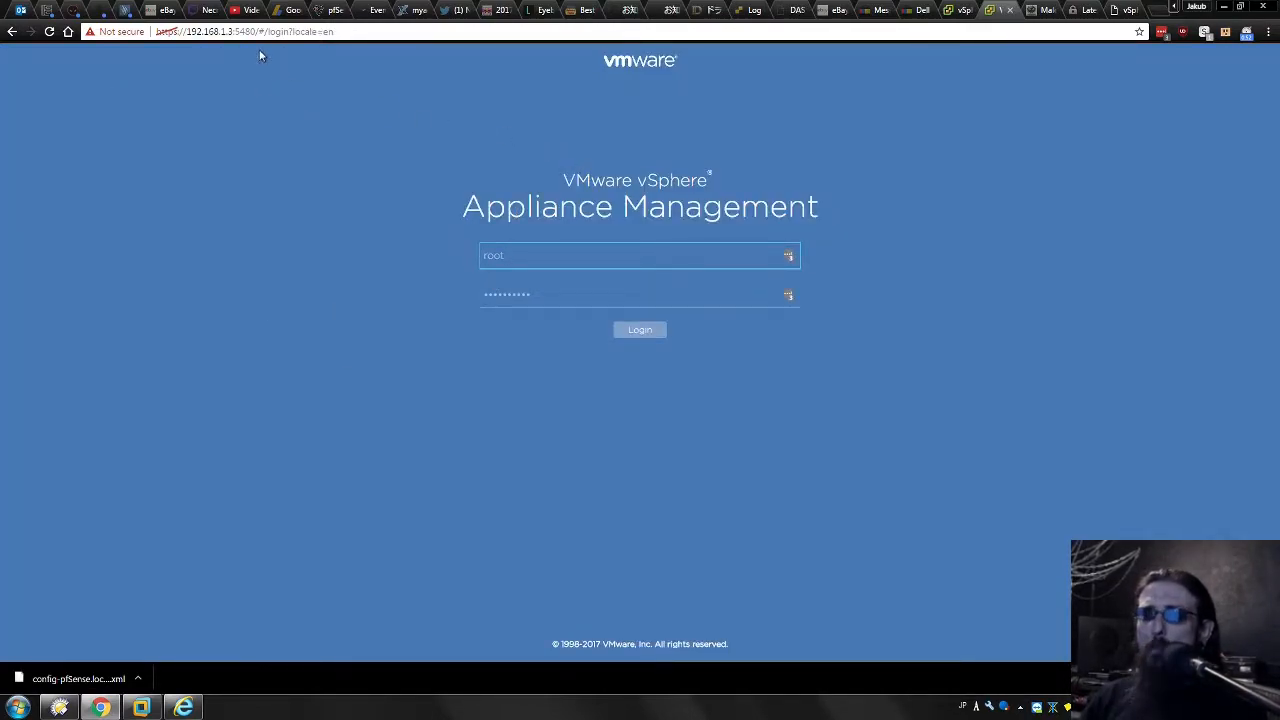
click(233, 31)
click(235, 31)
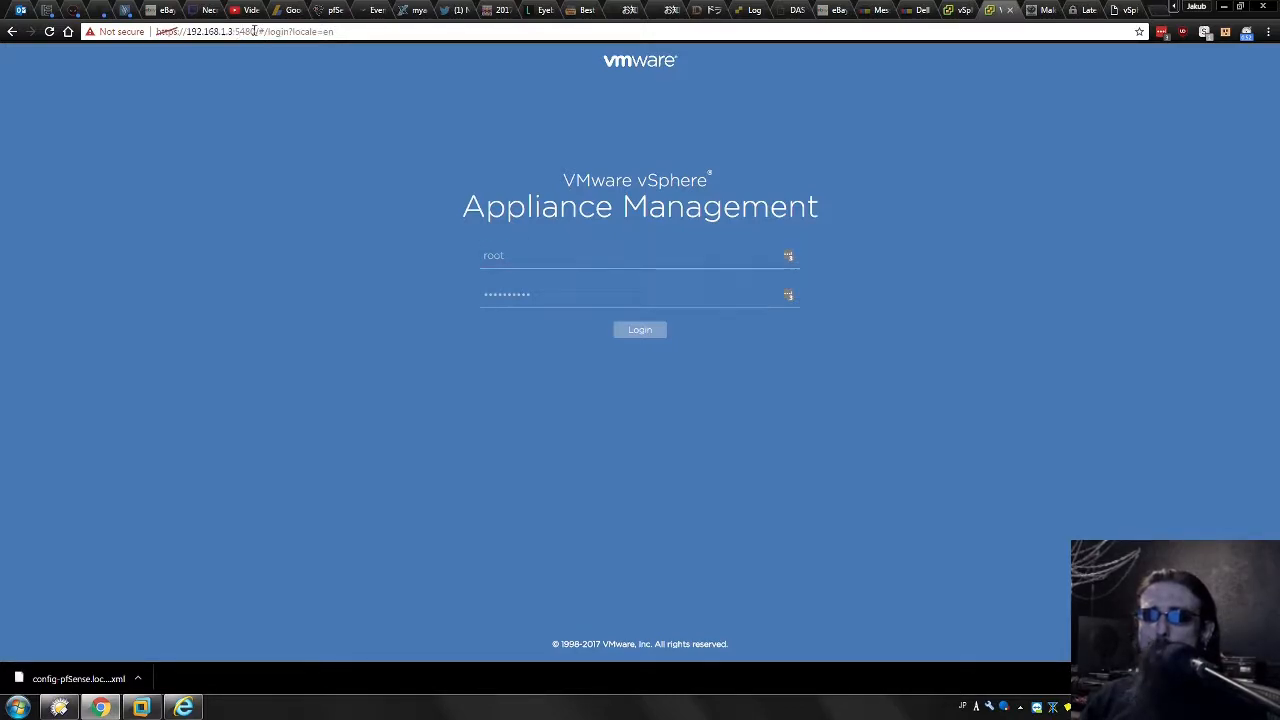
drag(256, 31, 334, 31)
key(BackSpace)
key(Return)
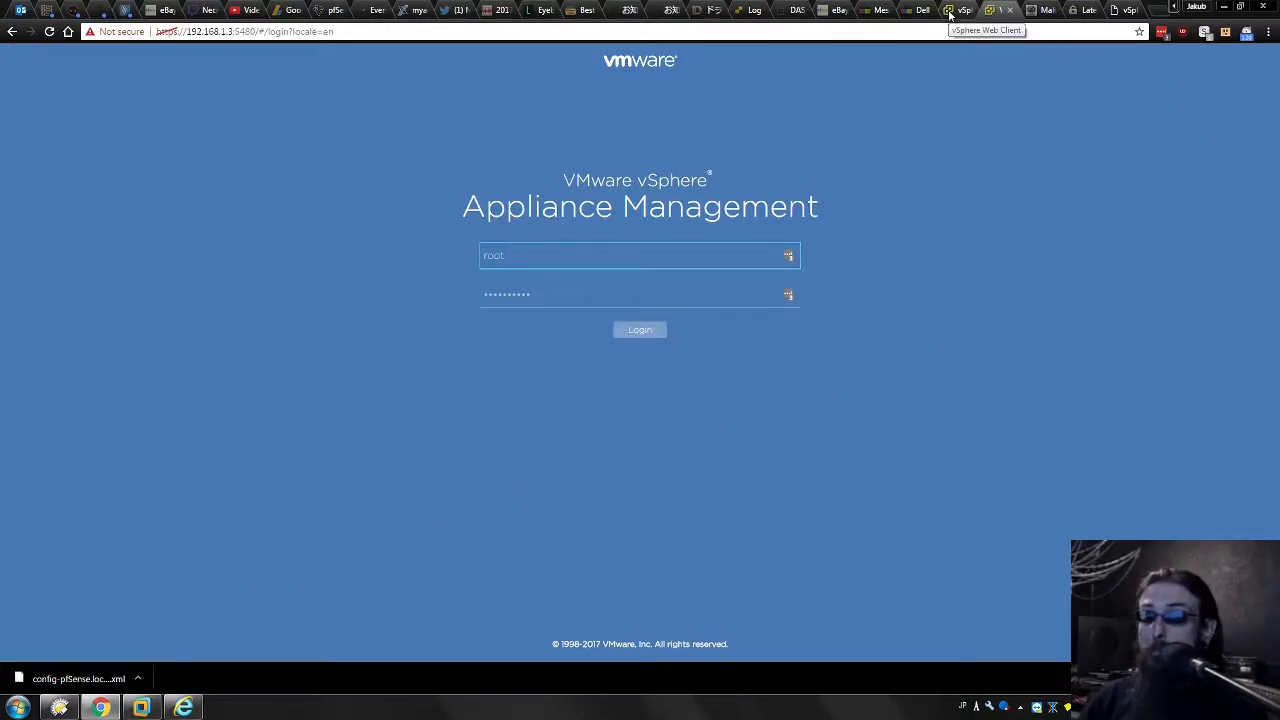
click(642, 334)
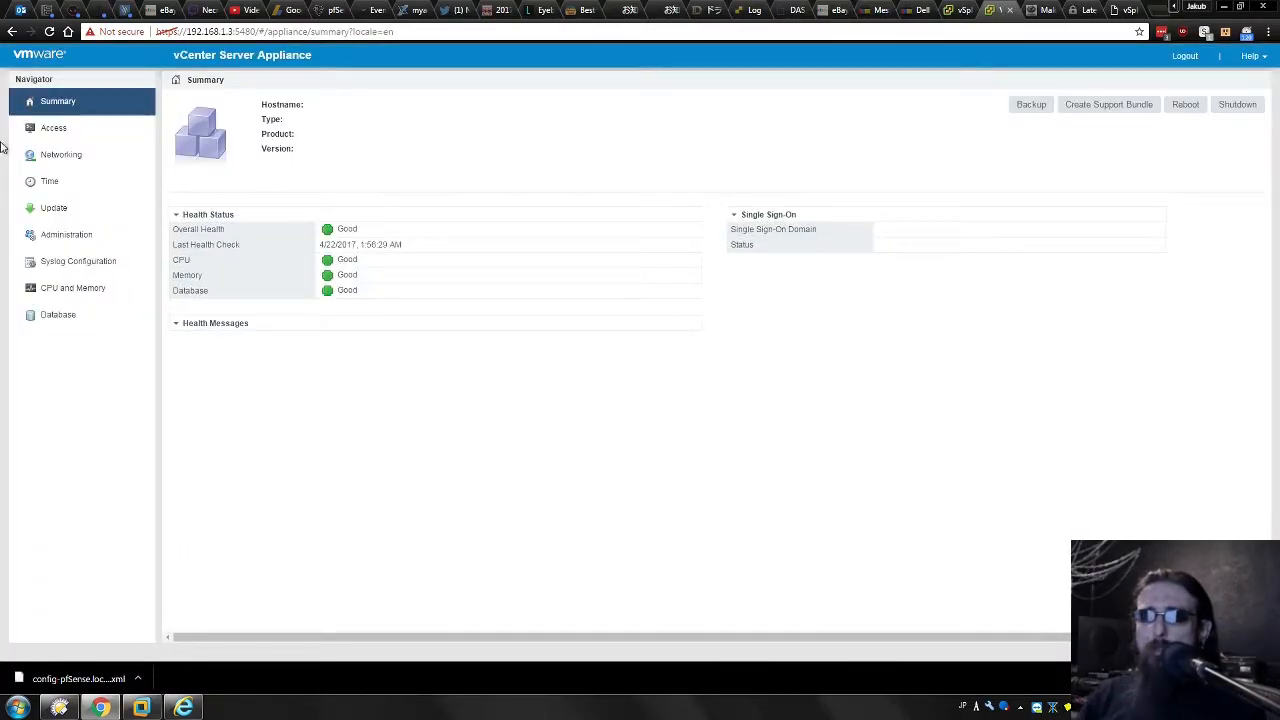
Step: Check for available updates to the vCenter Server Appliance
click(54, 215)
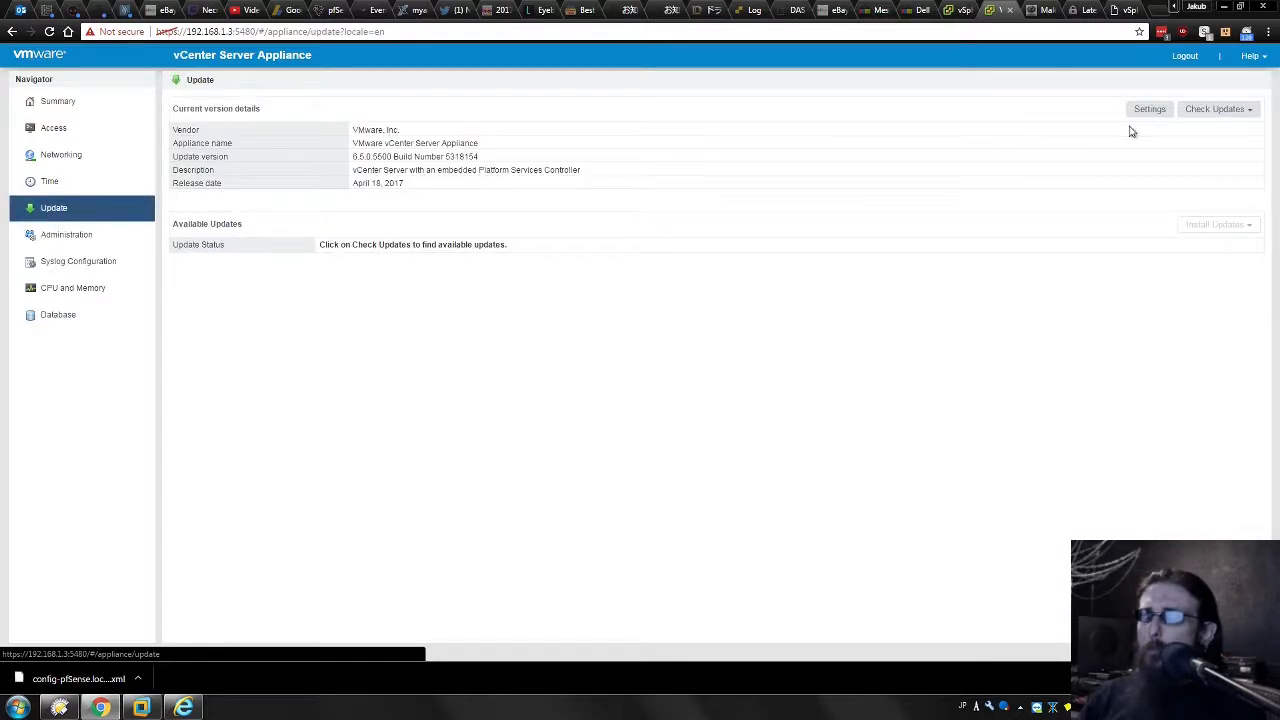
click(1196, 111)
click(1203, 129)
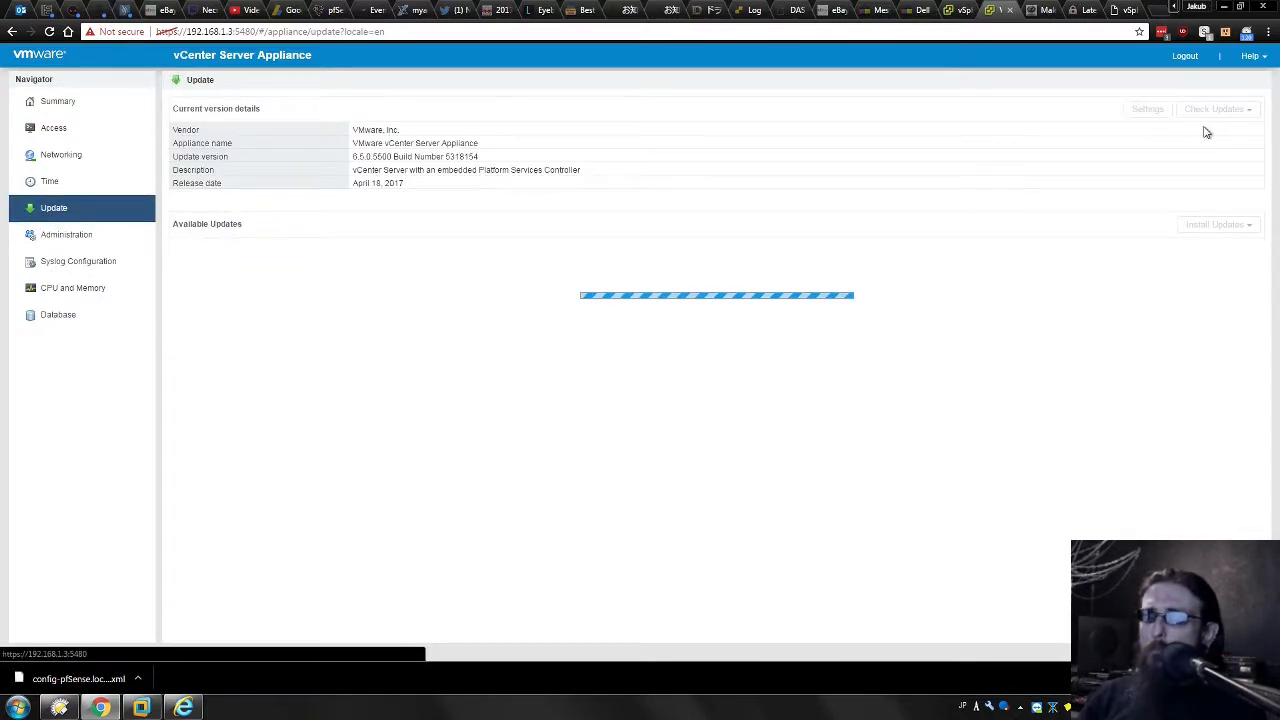
Step: Review the appliance's current update version and update status, and return to its summary
drag(410, 157, 311, 157)
click(489, 169)
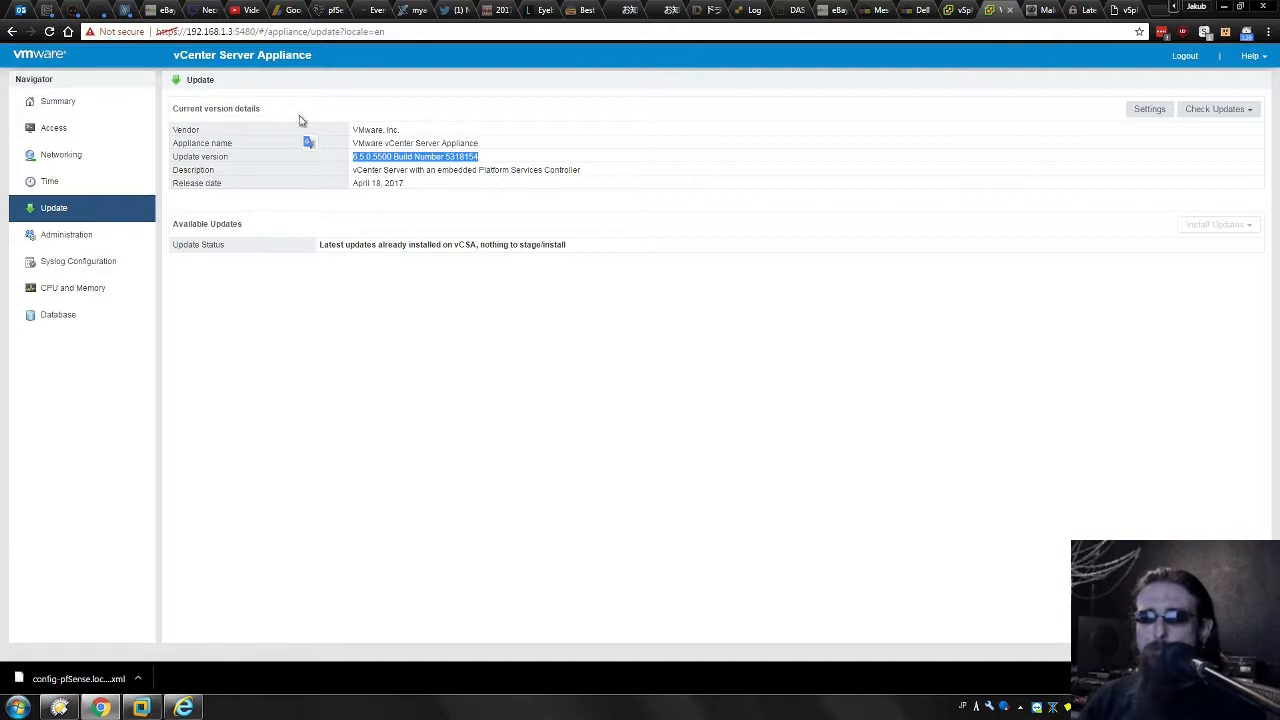
click(600, 205)
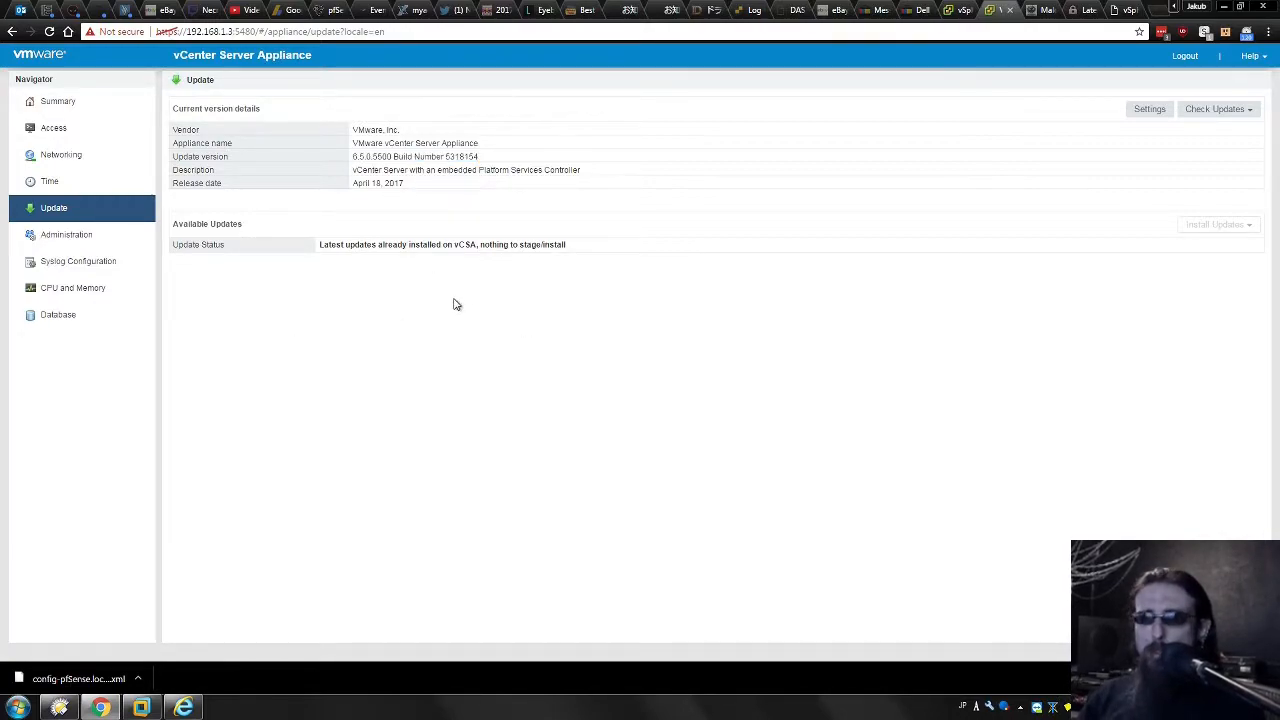
drag(597, 251, 696, 340)
click(696, 340)
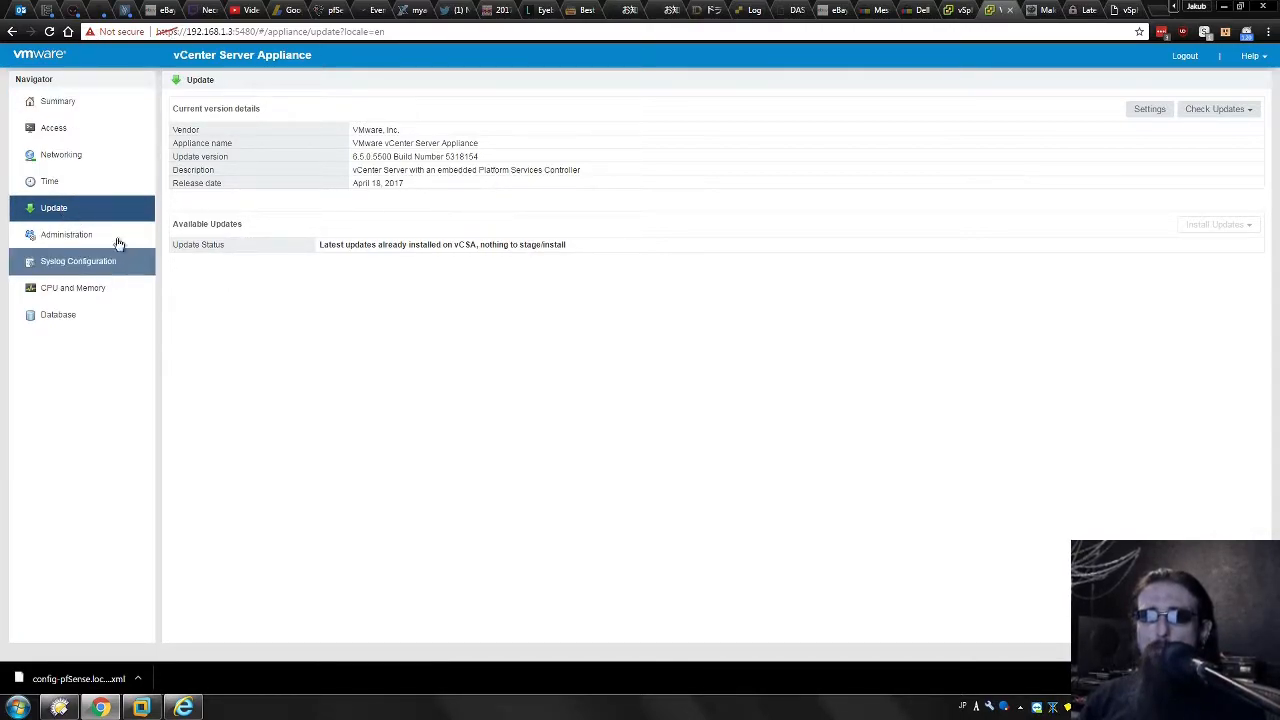
click(78, 103)
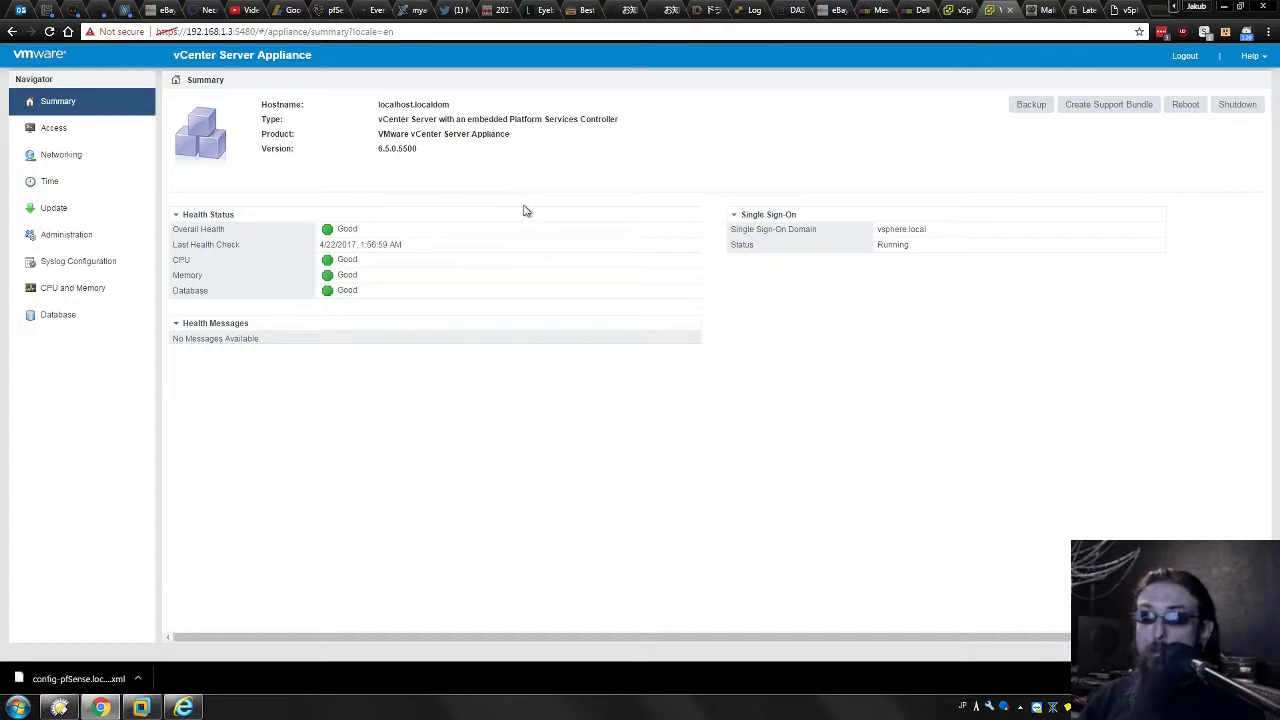
Step: Review the vCenter Server Appliance's access settings, network utilization, network configuration and time settings
mouse_move(449, 305)
mouse_down()
mouse_move(443, 234)
mouse_move(491, 220)
mouse_move(506, 271)
mouse_up()
click(53, 128)
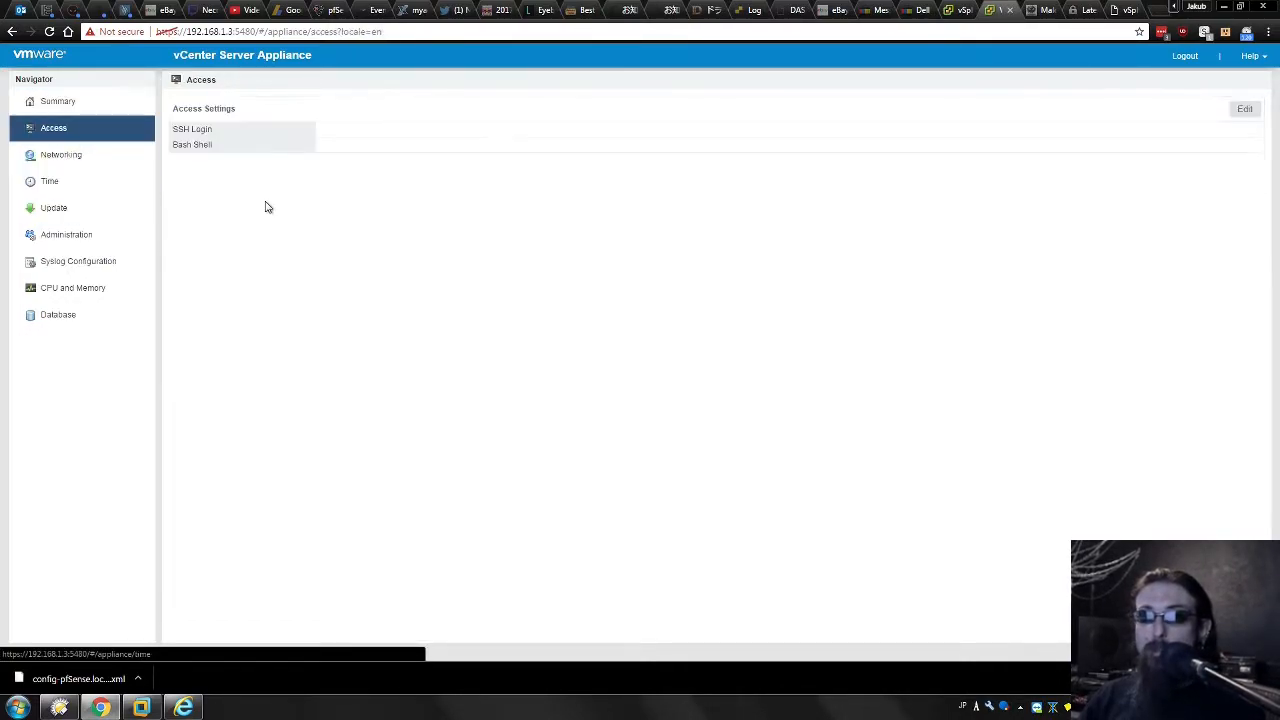
click(60, 156)
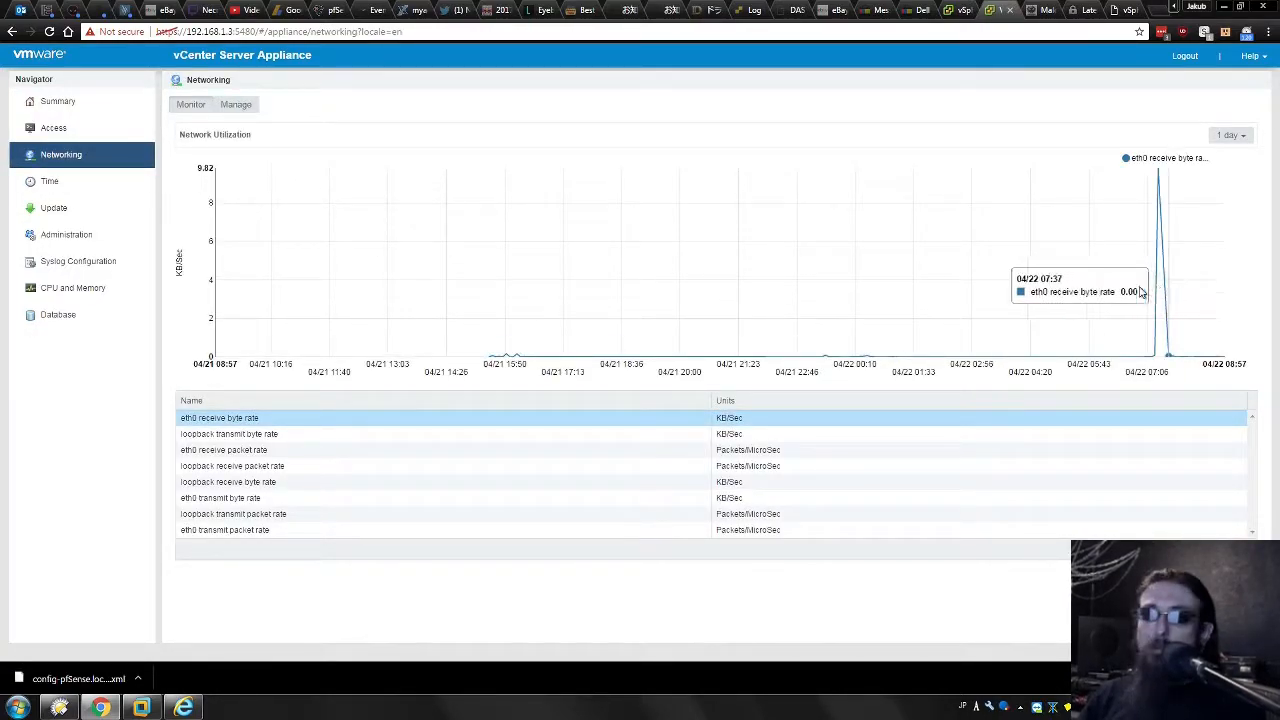
click(244, 106)
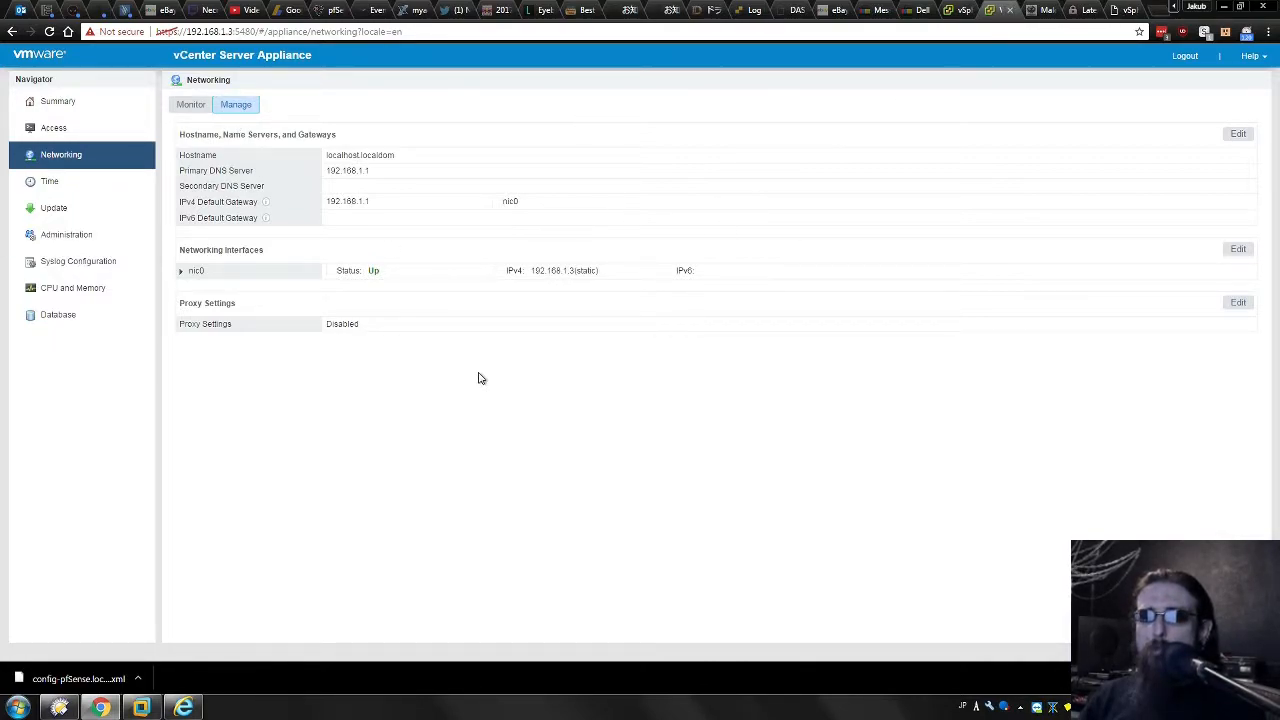
click(68, 190)
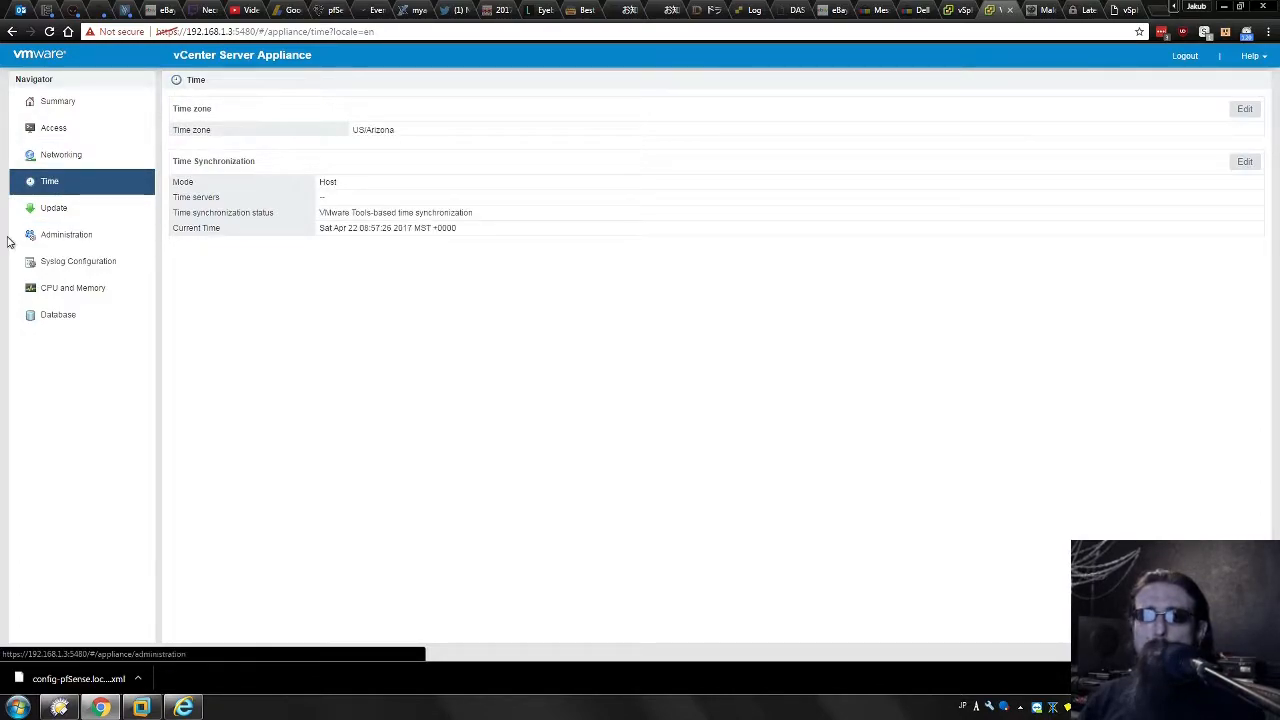
Step: Go through the appliance's update, administration, syslog, CPU and memory, and database pages, and return to the summary
click(80, 210)
click(82, 256)
click(80, 238)
click(88, 264)
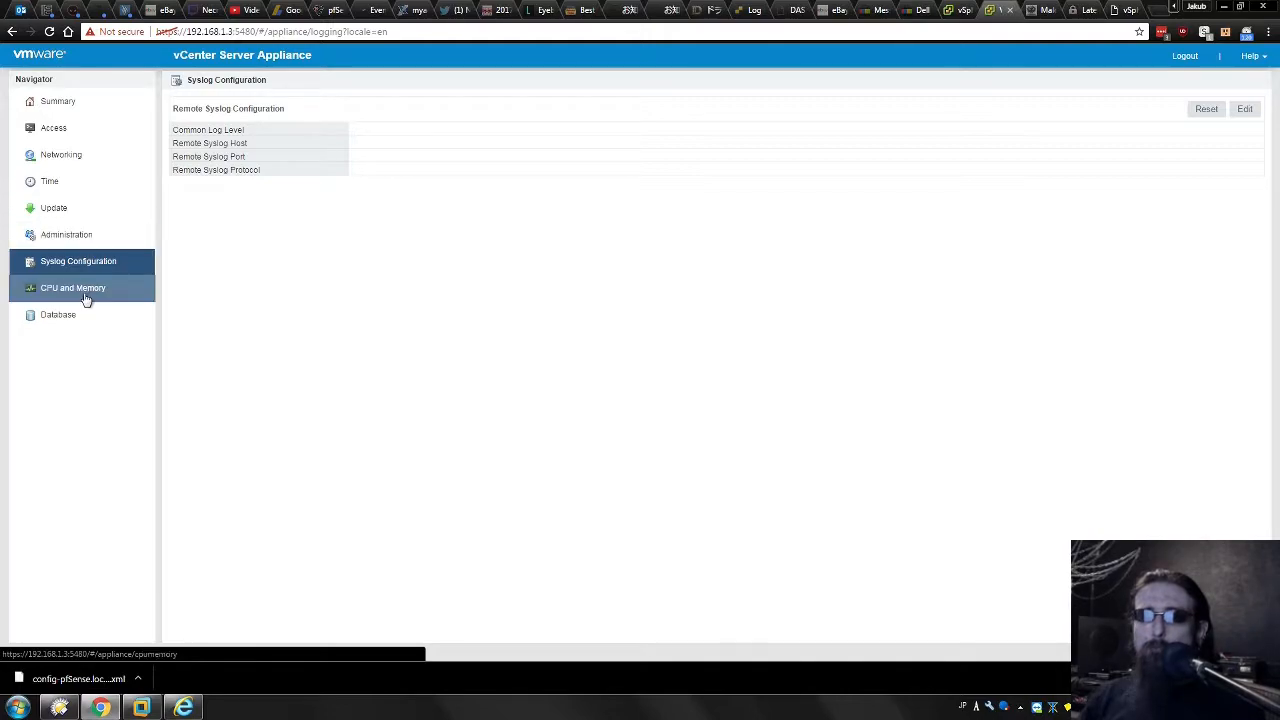
click(85, 291)
click(50, 318)
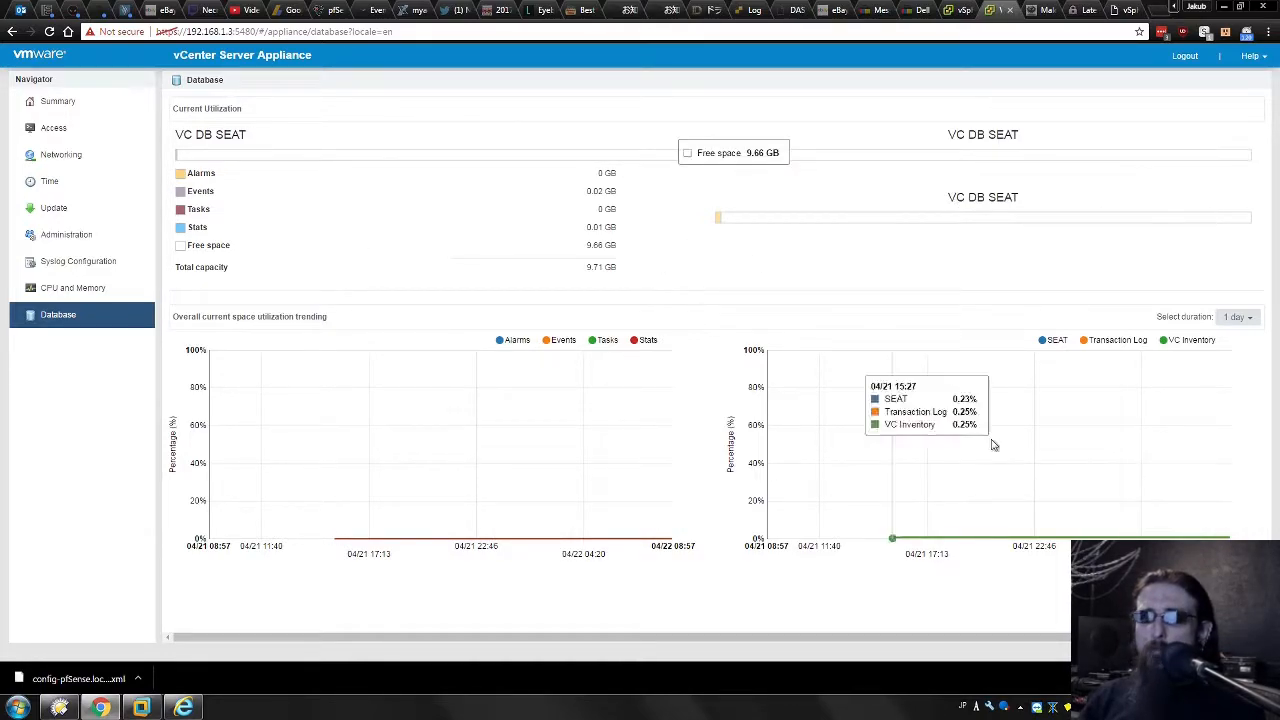
click(98, 111)
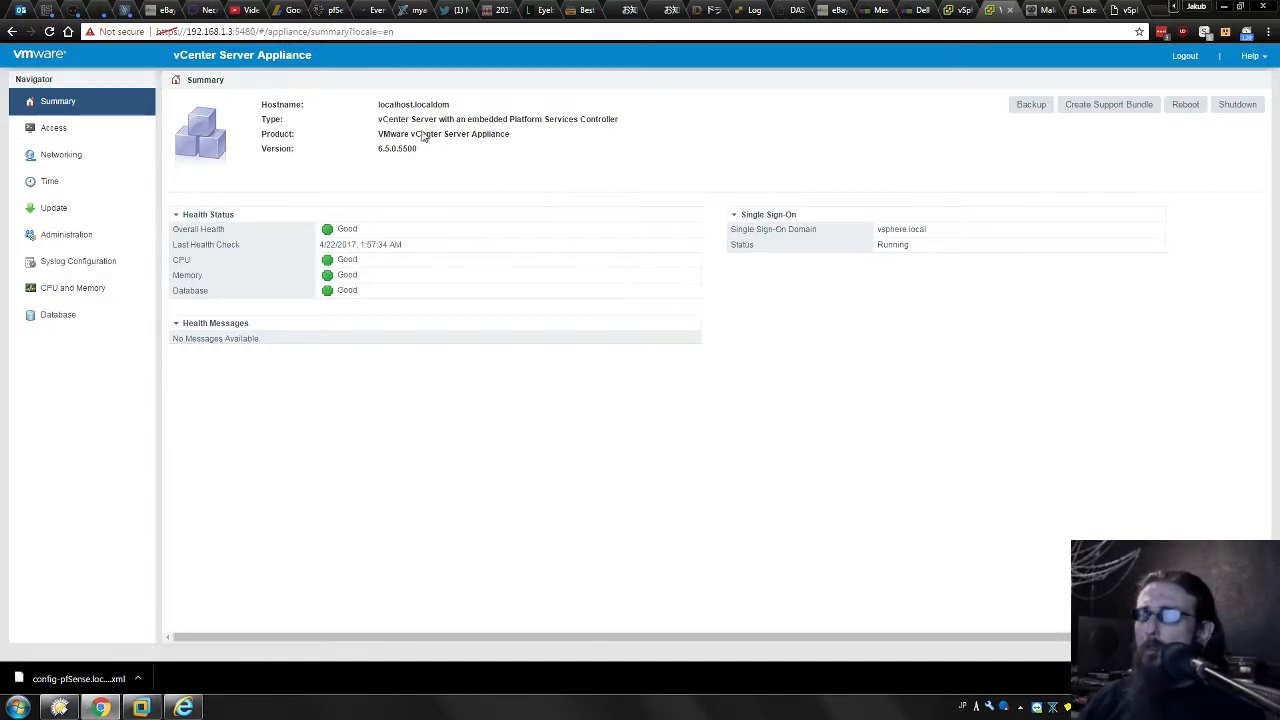
click(946, 12)
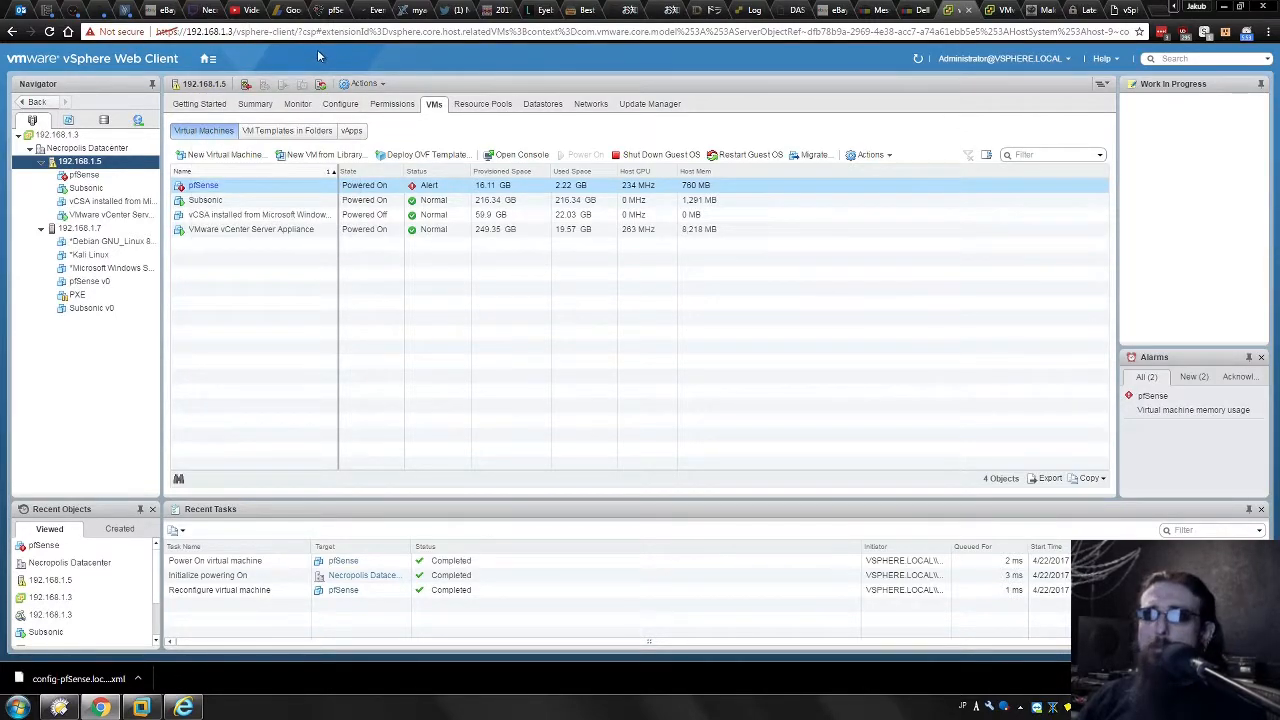
drag(272, 31, 836, 45)
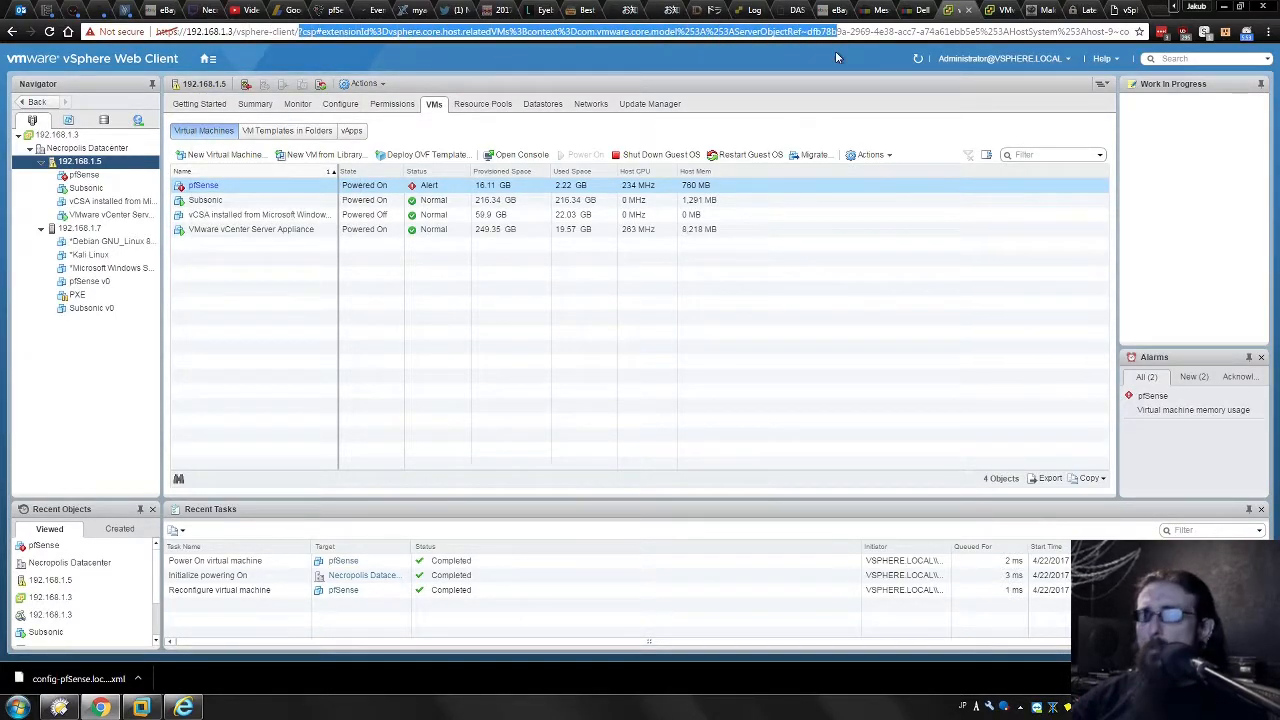
key(BackSpace)
key(BackSpace)
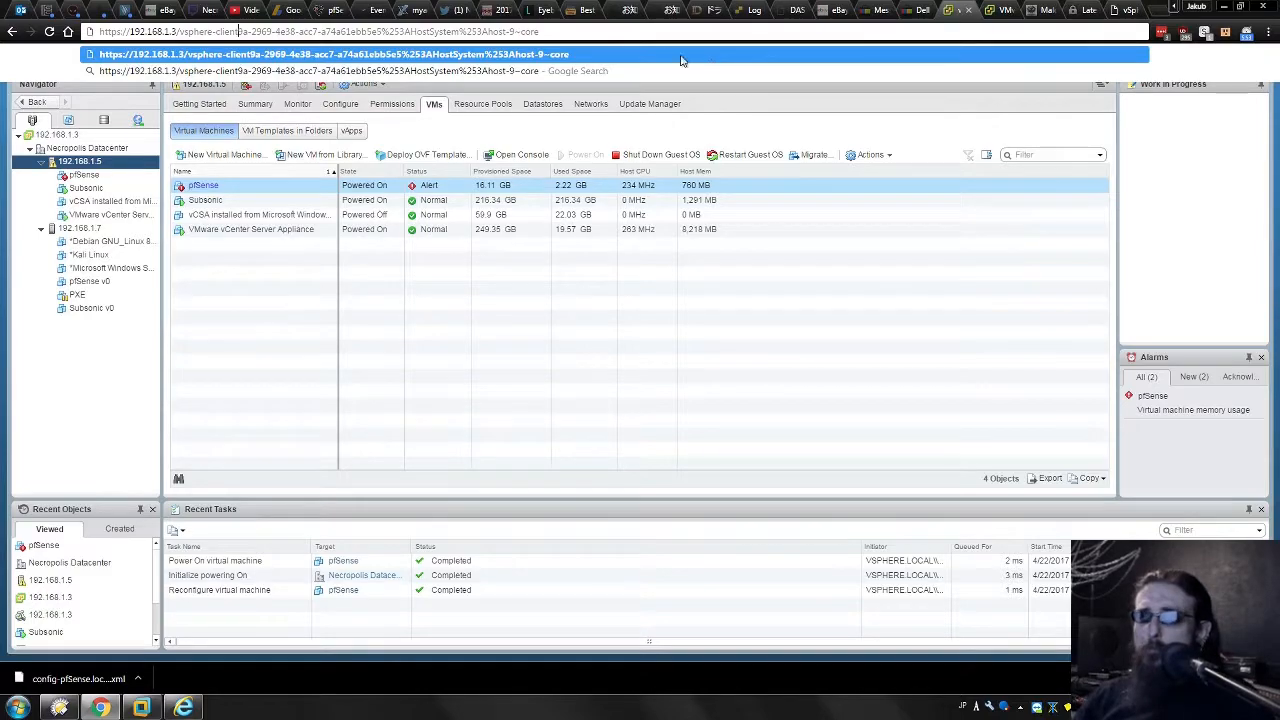
key(shift+End)
key(BackSpace)
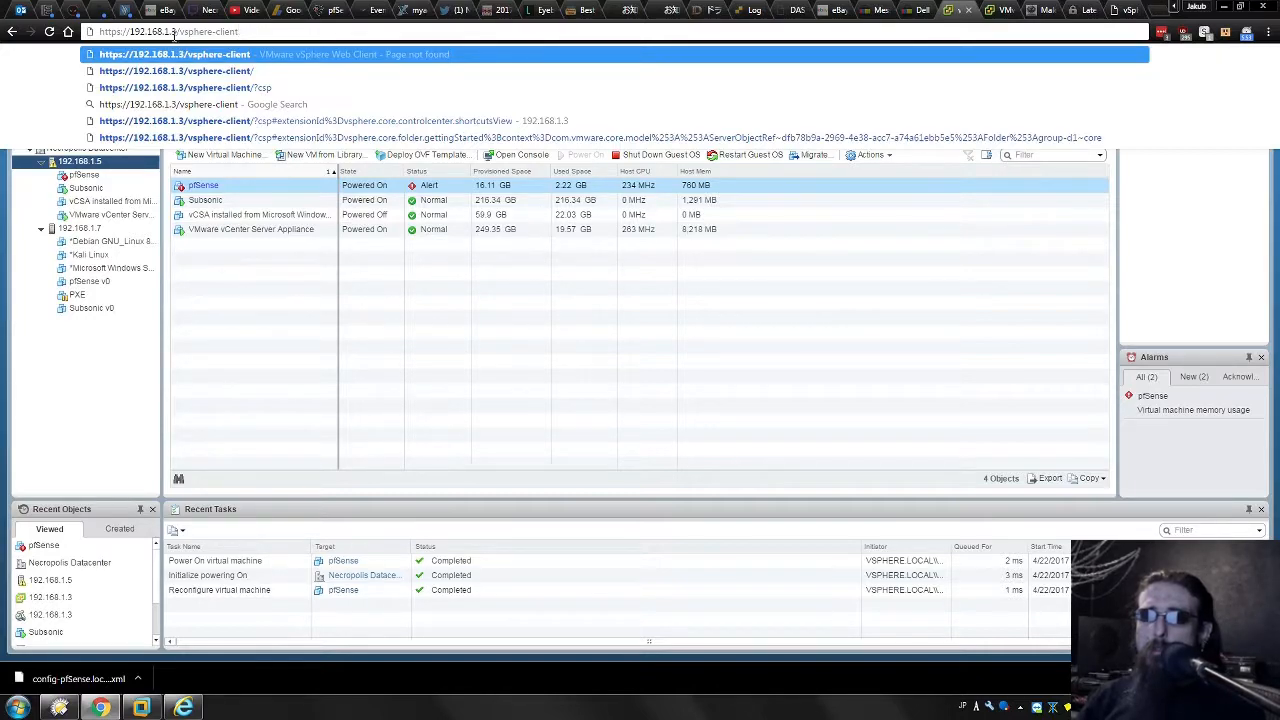
key(Return)
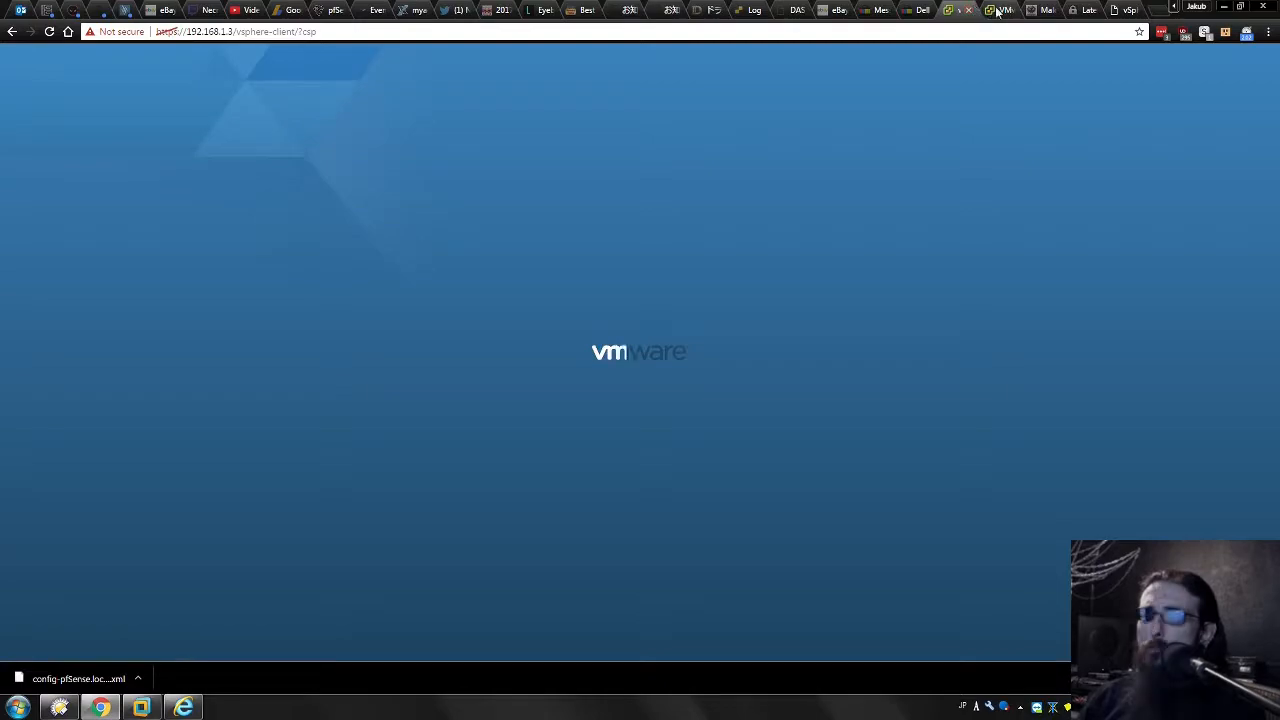
click(997, 12)
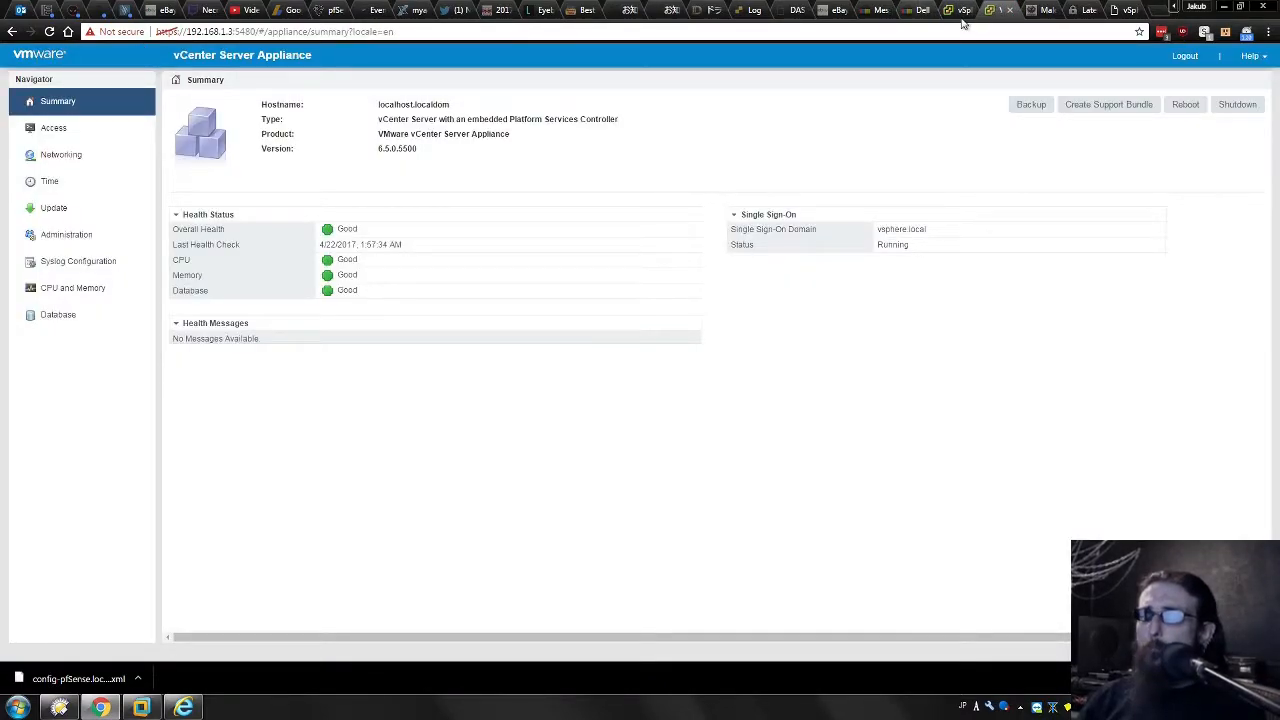
click(962, 10)
drag(232, 31, 620, 69)
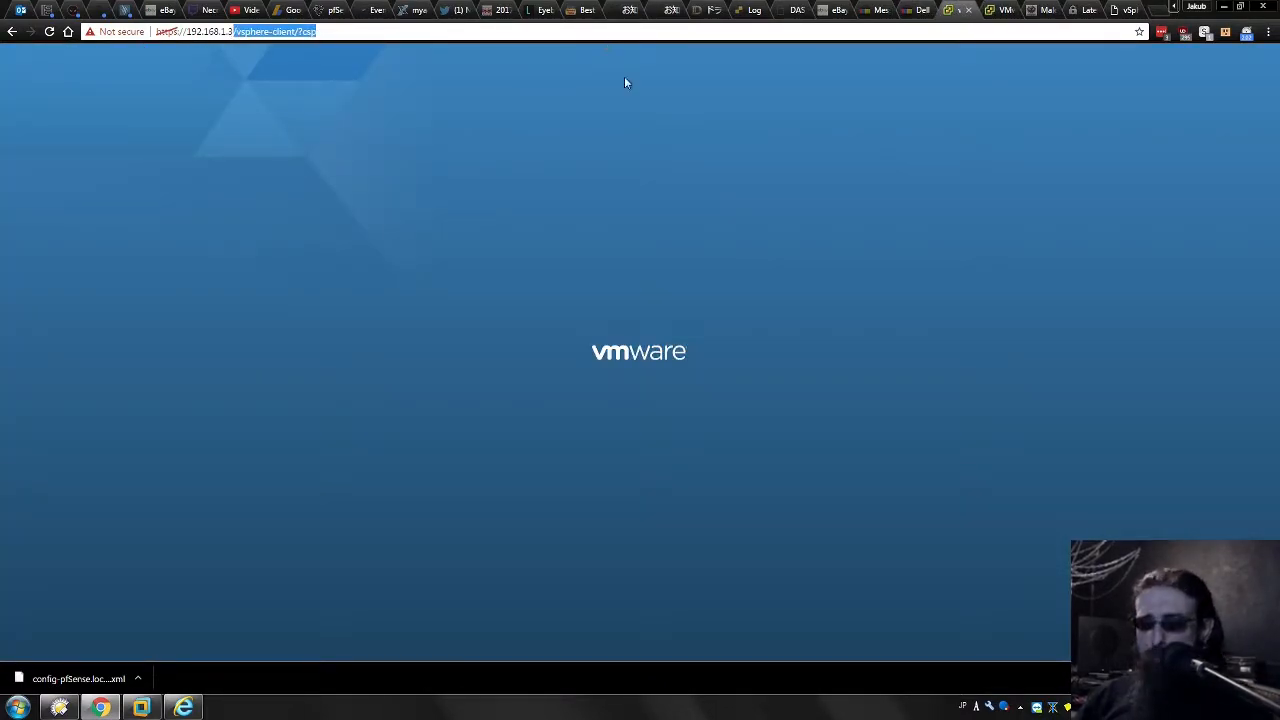
key(BackSpace)
key(Return)
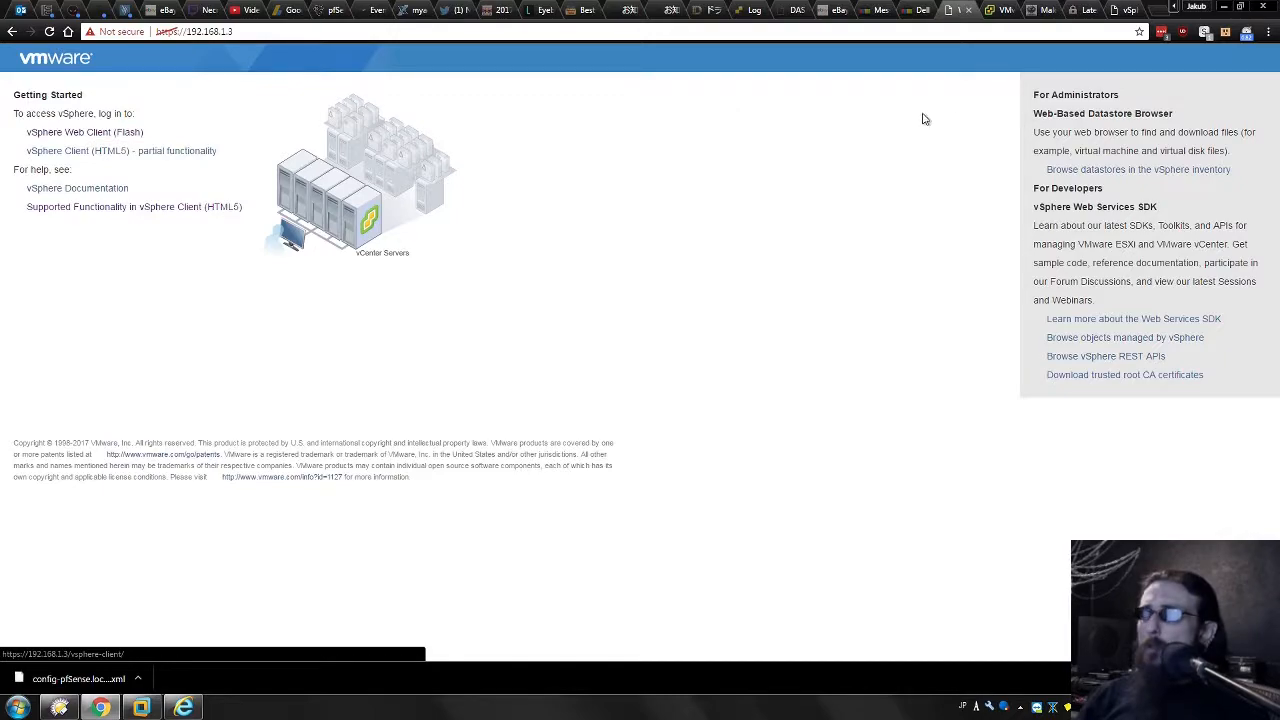
click(252, 30)
click(424, 310)
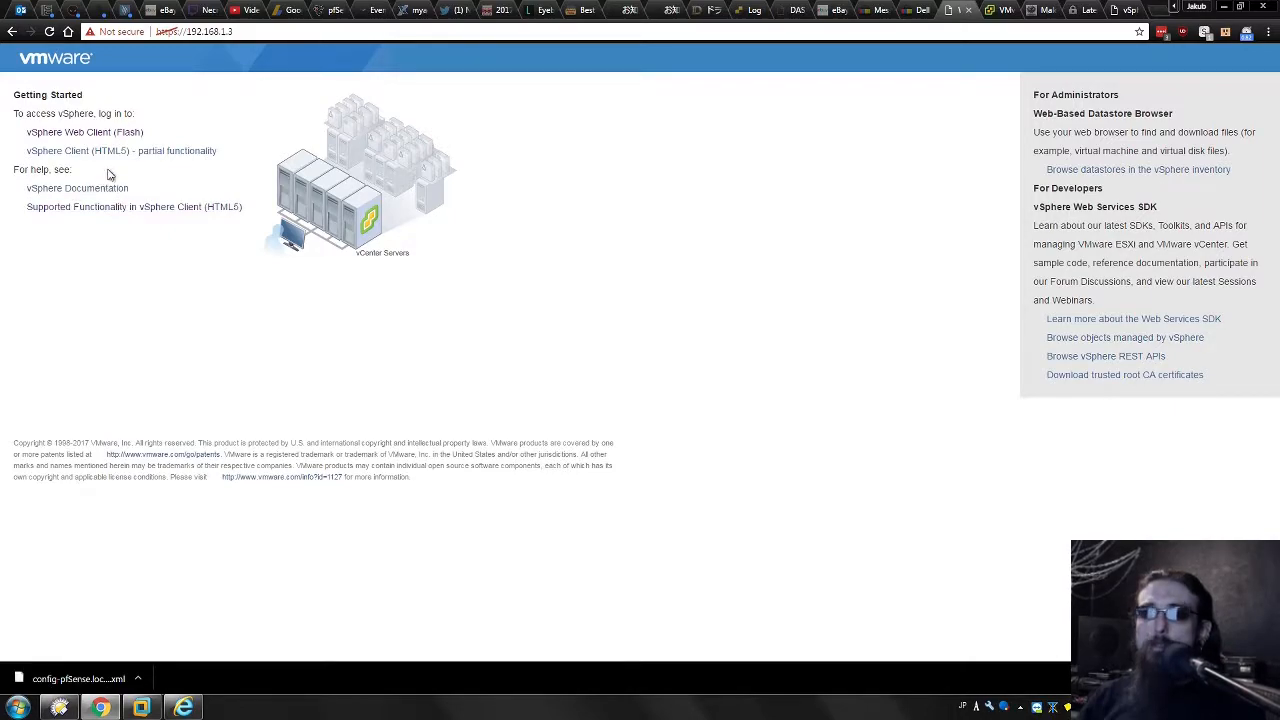
Step: Launch the vSphere Web Client (Flash), read the internal error message and dismiss it without reloading the client
click(114, 137)
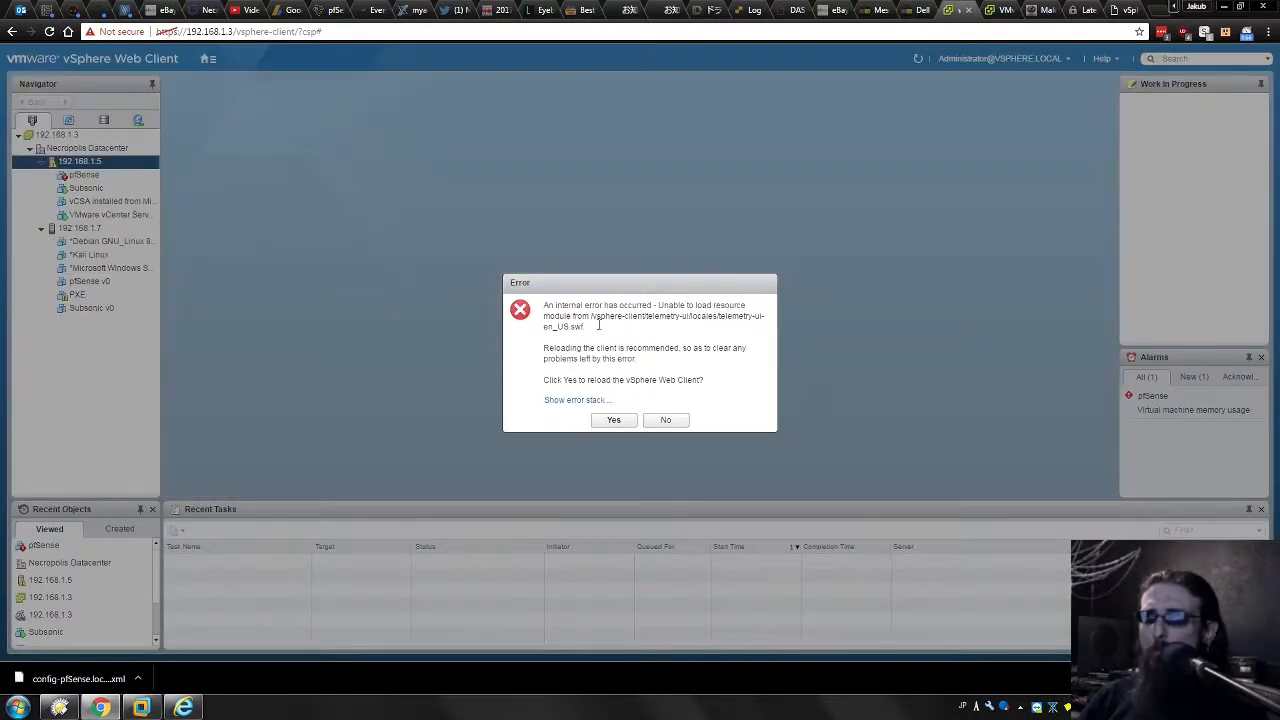
drag(599, 324, 762, 309)
click(661, 321)
click(719, 324)
drag(690, 330, 543, 304)
drag(606, 329, 541, 308)
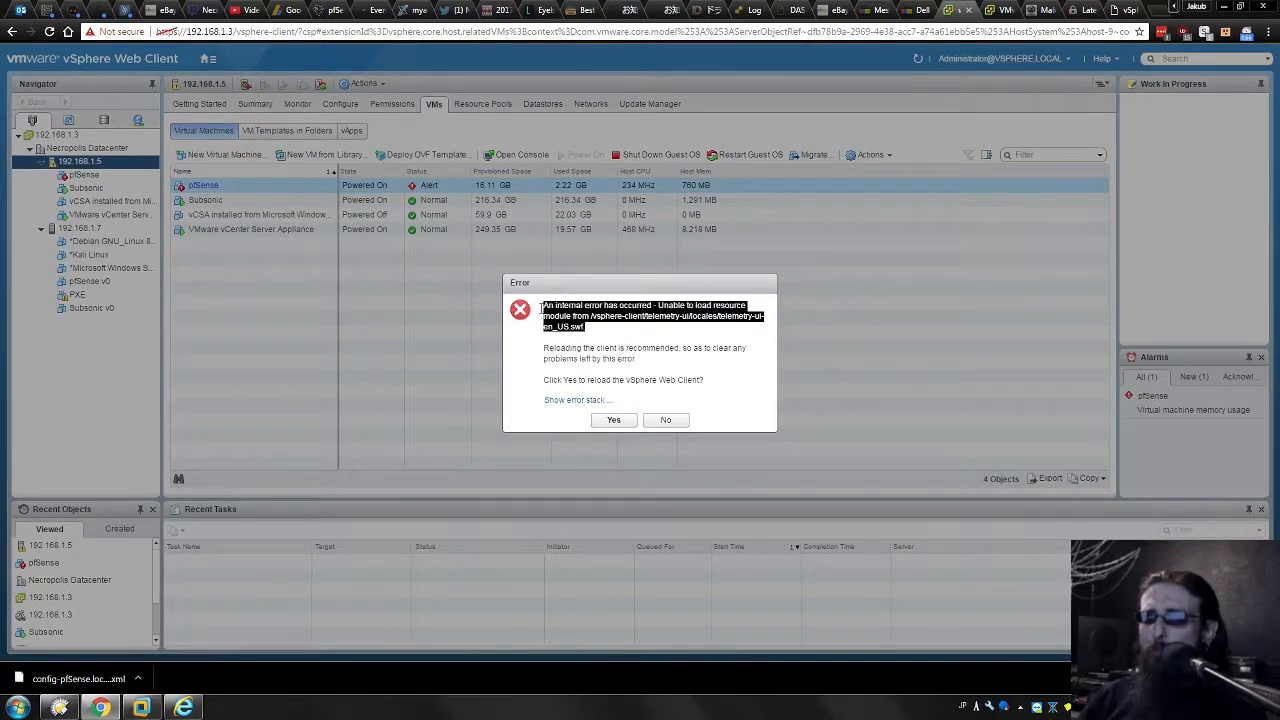
click(608, 324)
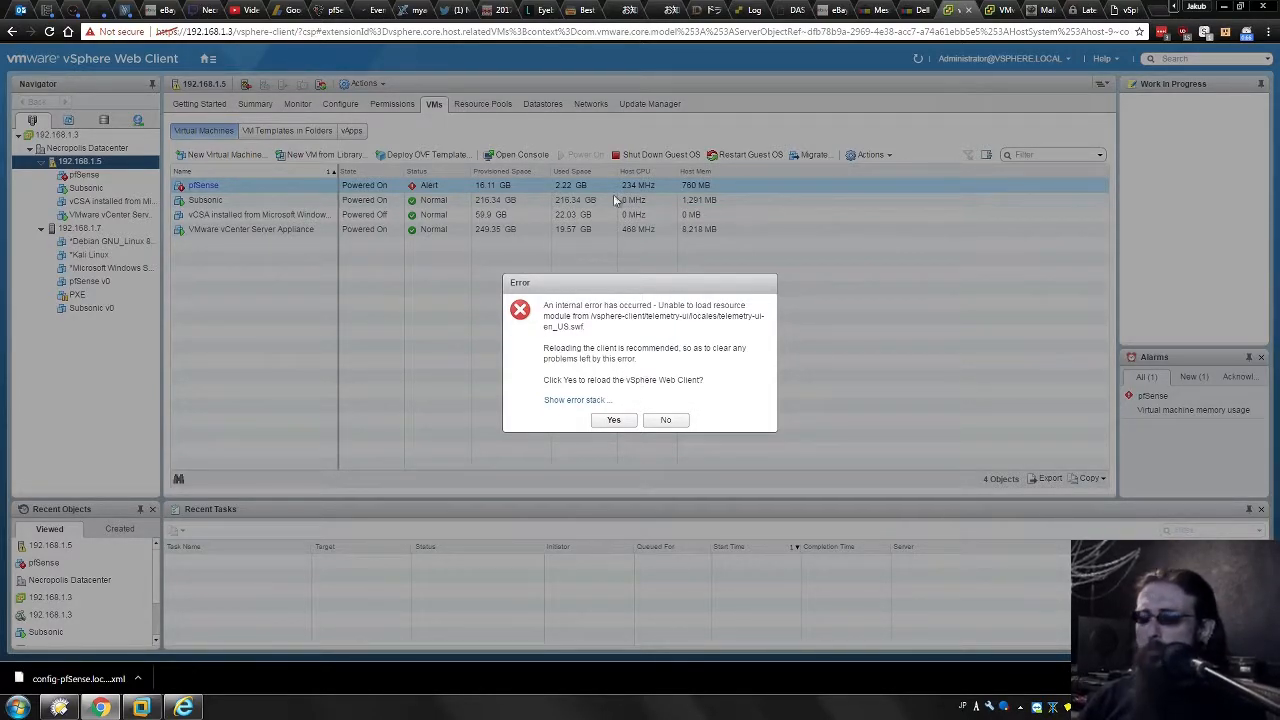
click(666, 420)
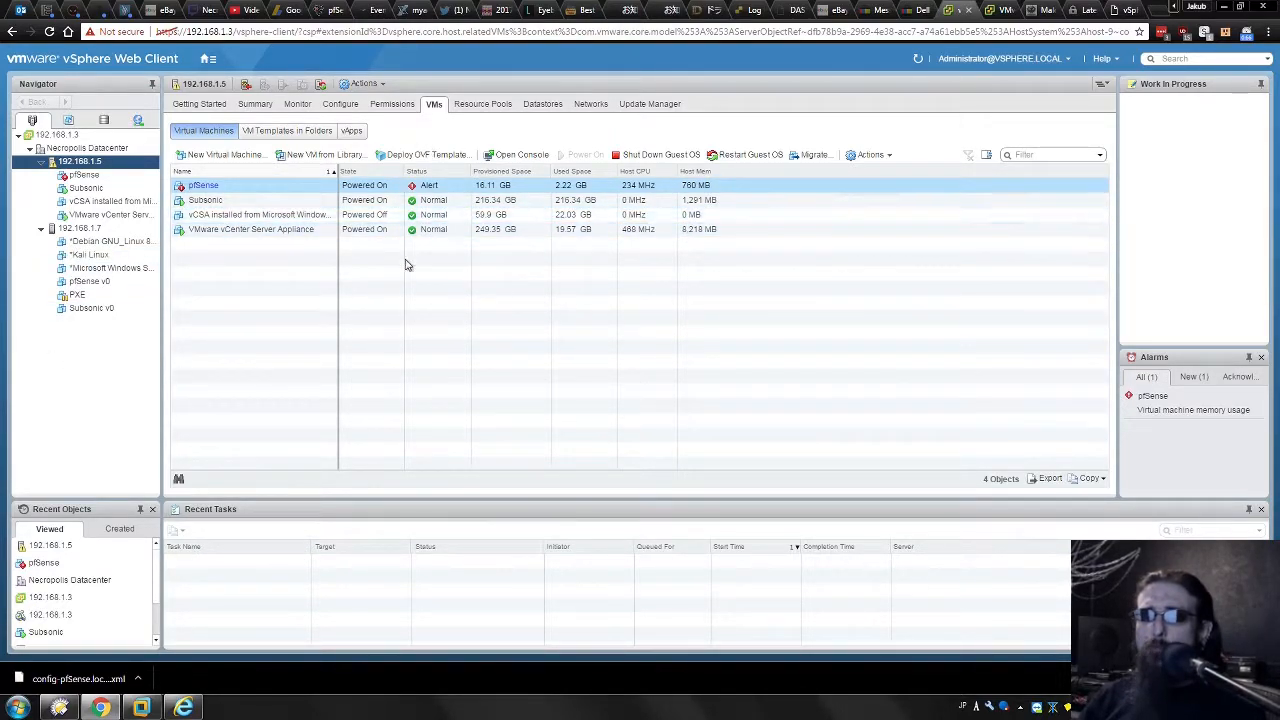
Step: View the summary of vCenter server 192.168.1.3 and compare it with the host inventory in VMware Workstation, then return to the Web Client
click(77, 135)
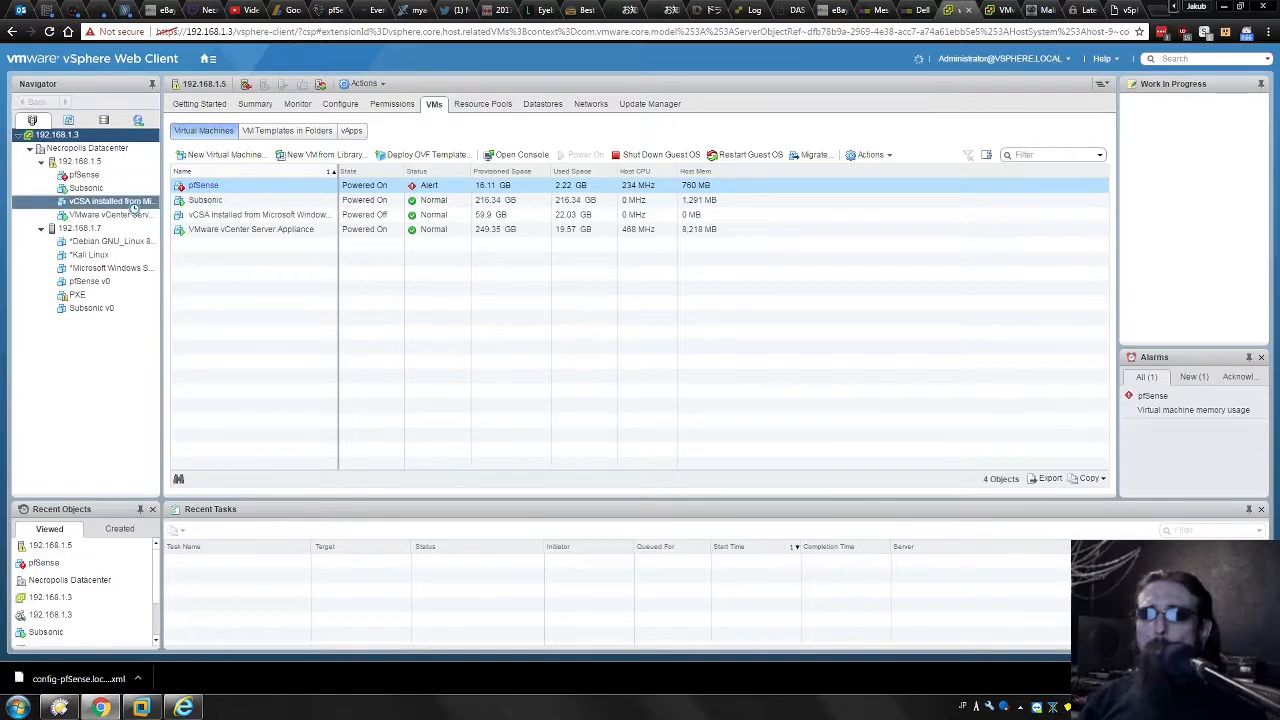
click(208, 58)
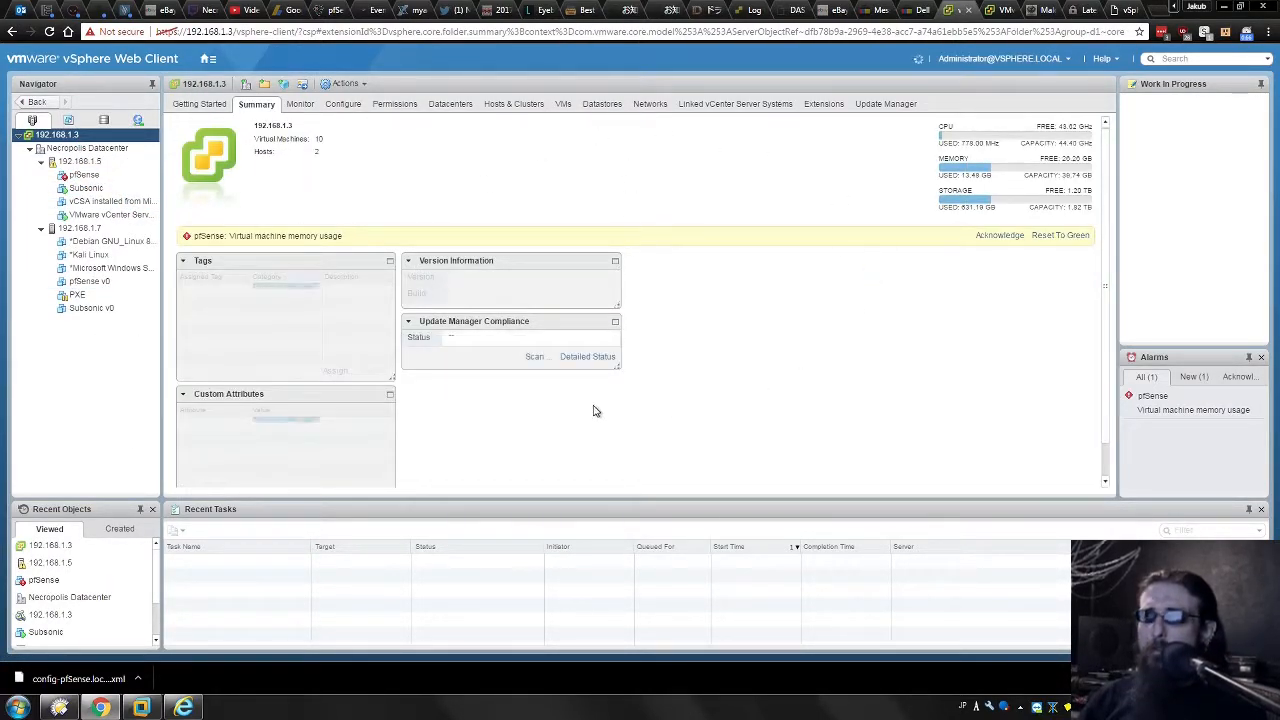
click(150, 706)
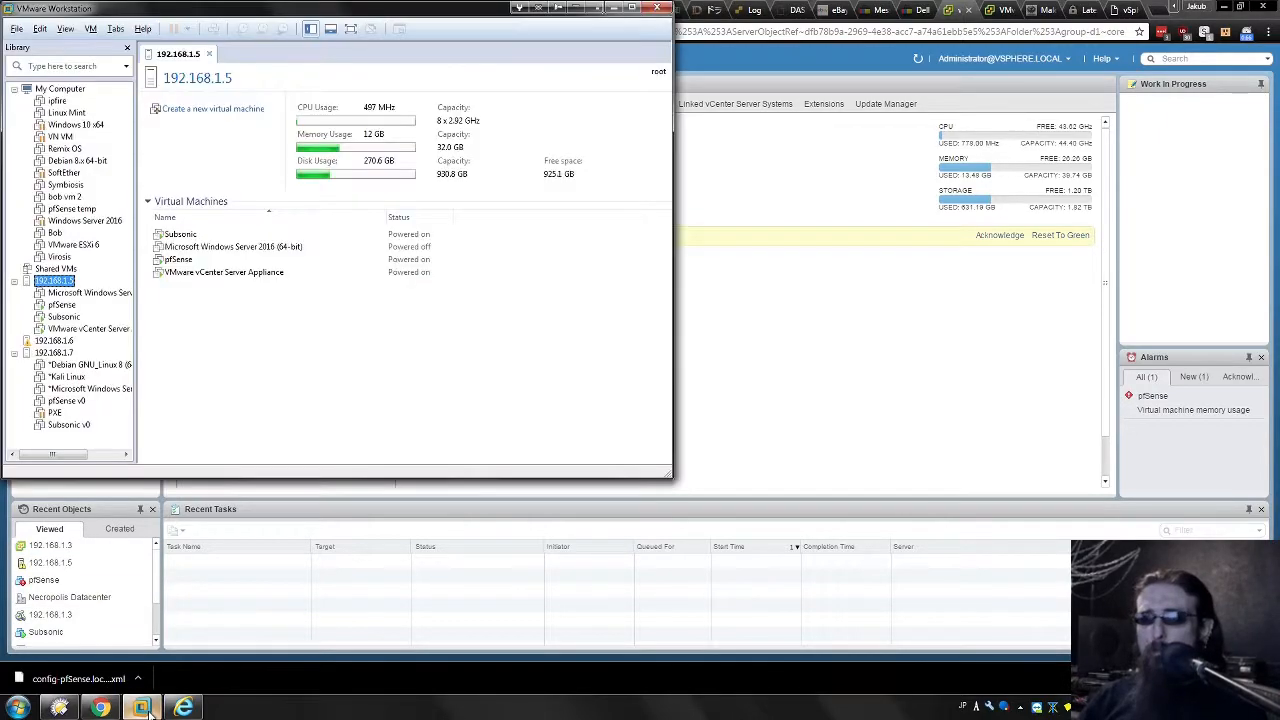
click(756, 347)
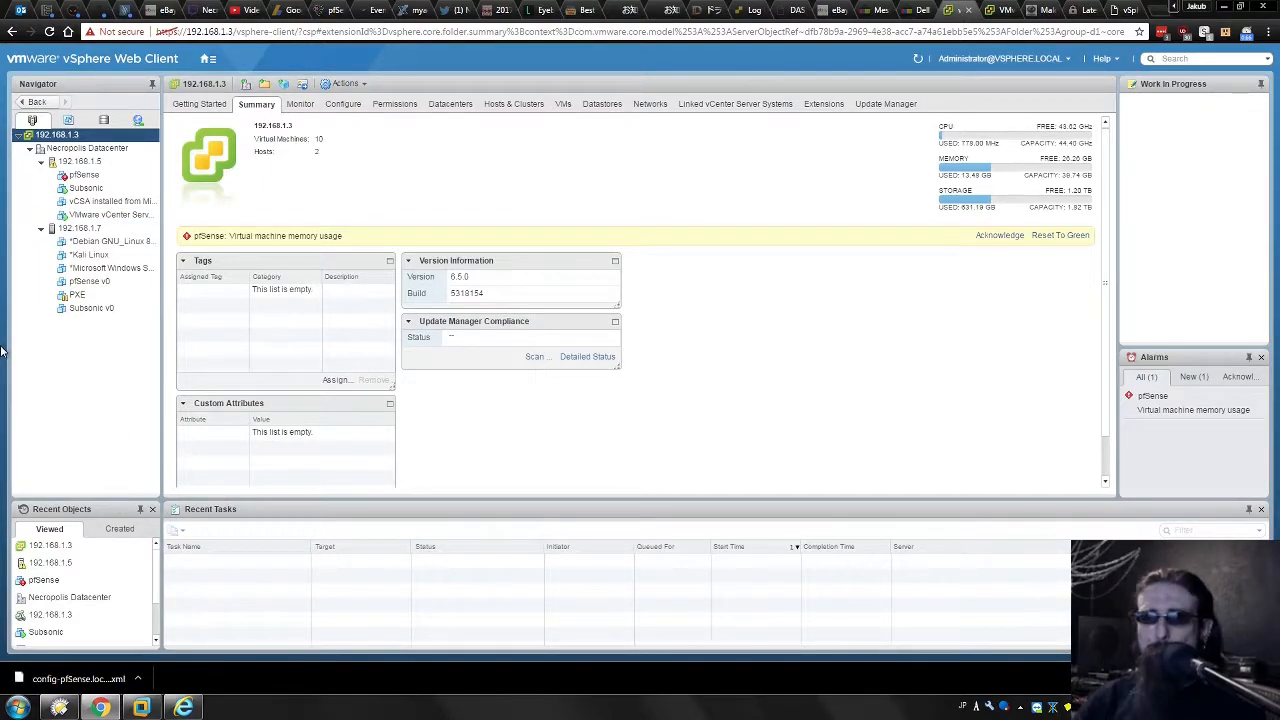
Step: Inspect the Necropolis Datacenter and the virtual machines on its hosts 192.168.1.5 and 192.168.1.7
click(99, 149)
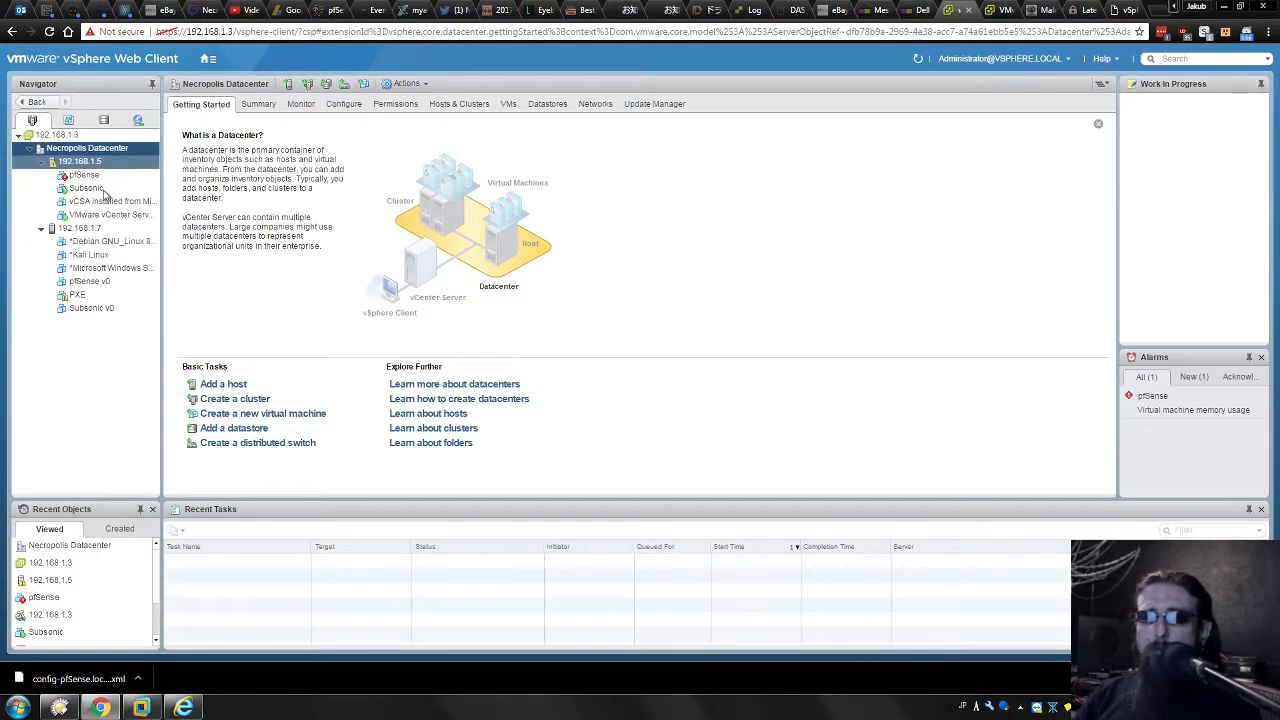
click(79, 162)
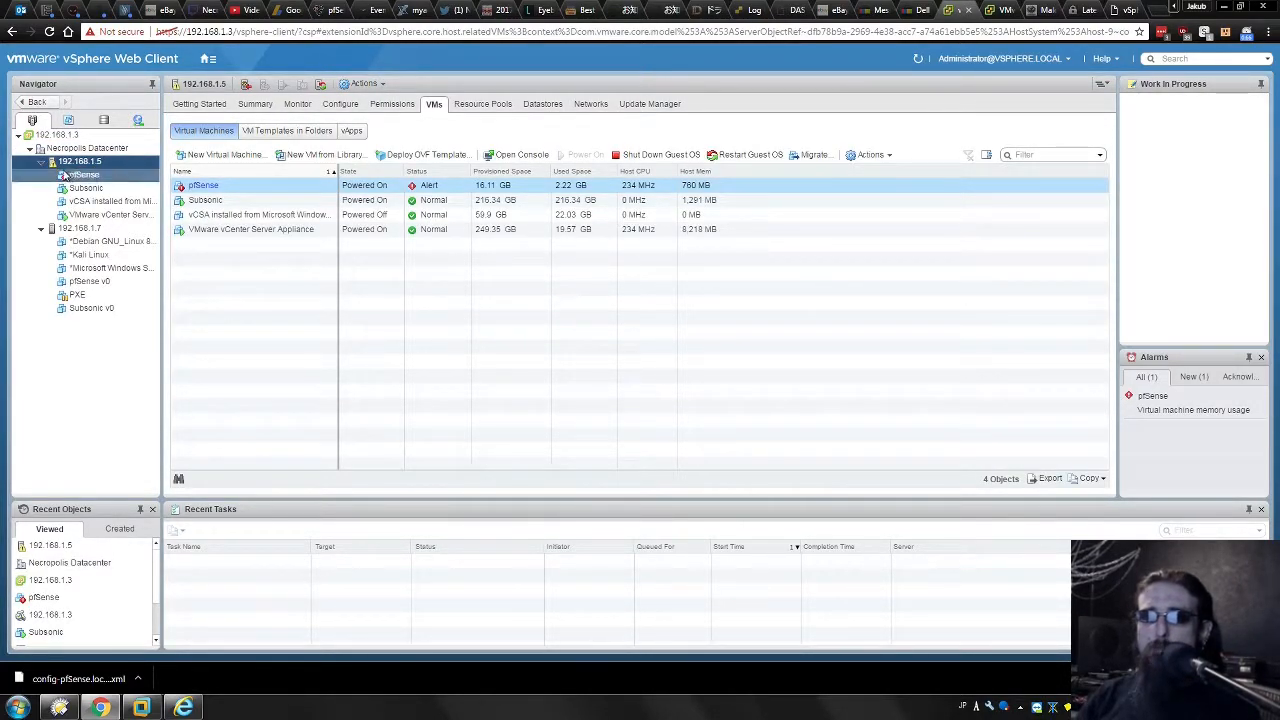
click(100, 163)
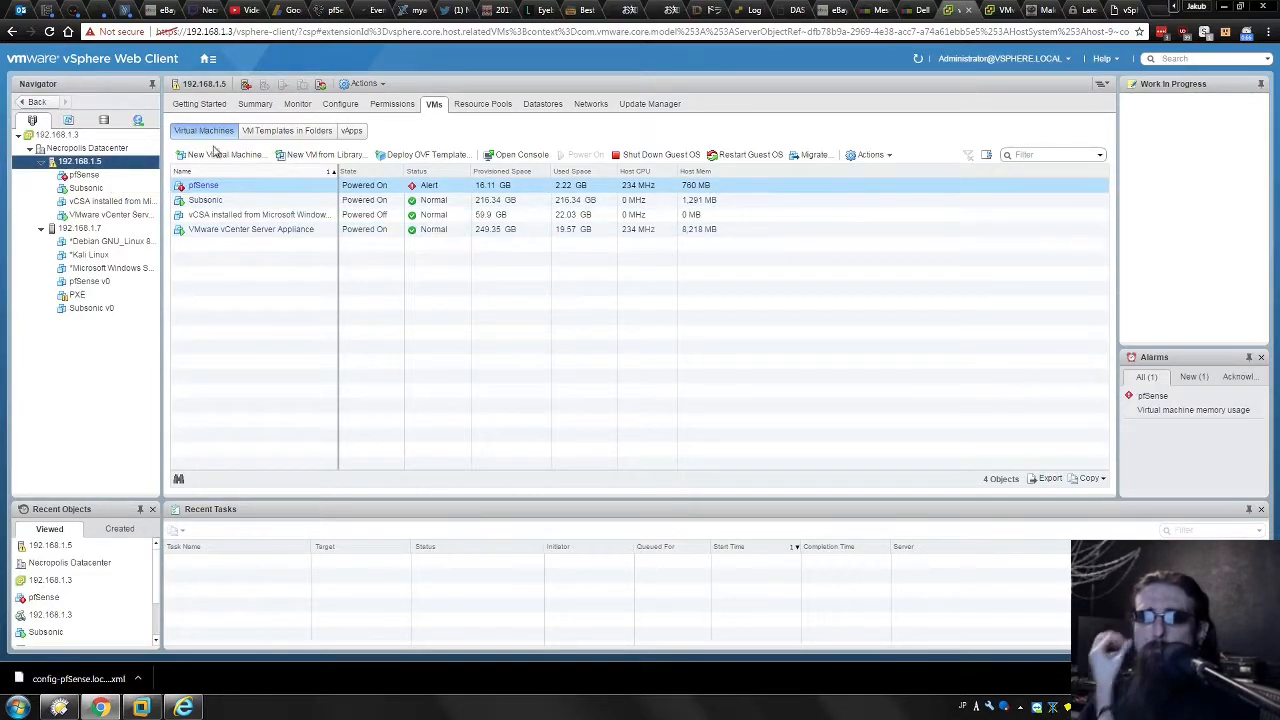
click(99, 230)
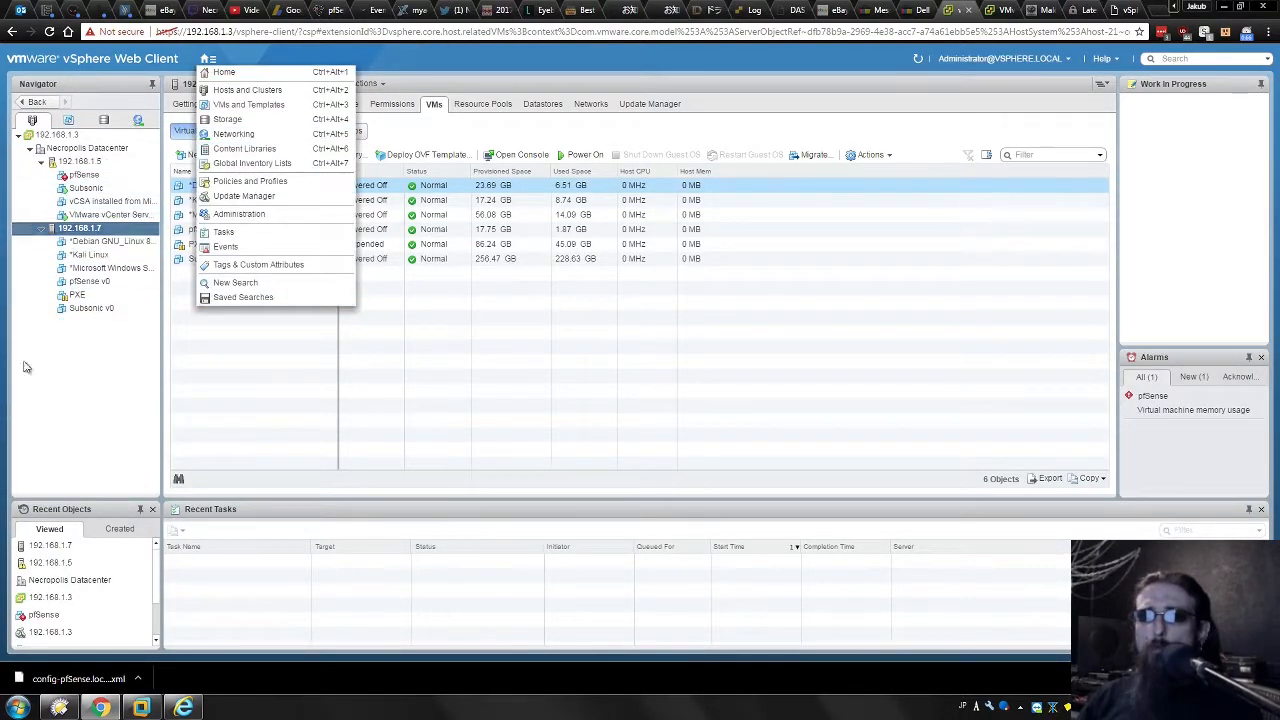
click(372, 341)
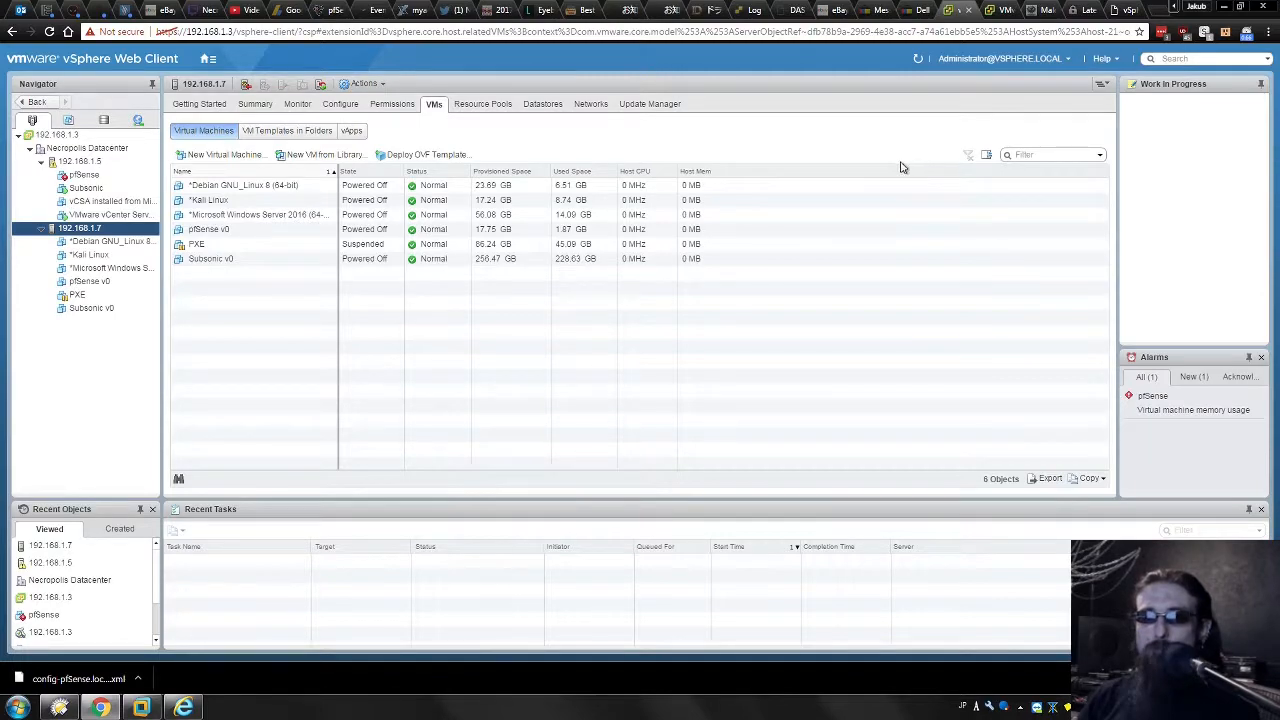
Step: Show the actions available for the Subsonic v0 virtual machine, and close the list without choosing any
right_click(90, 315)
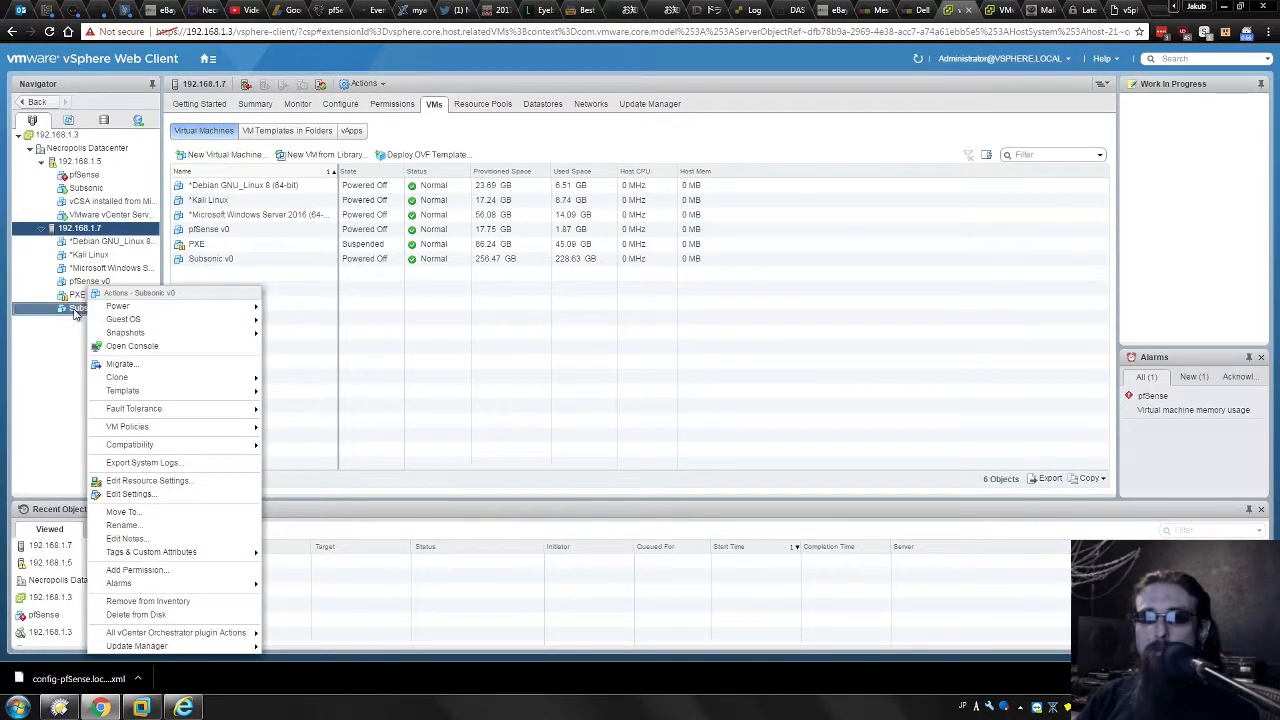
right_click(75, 315)
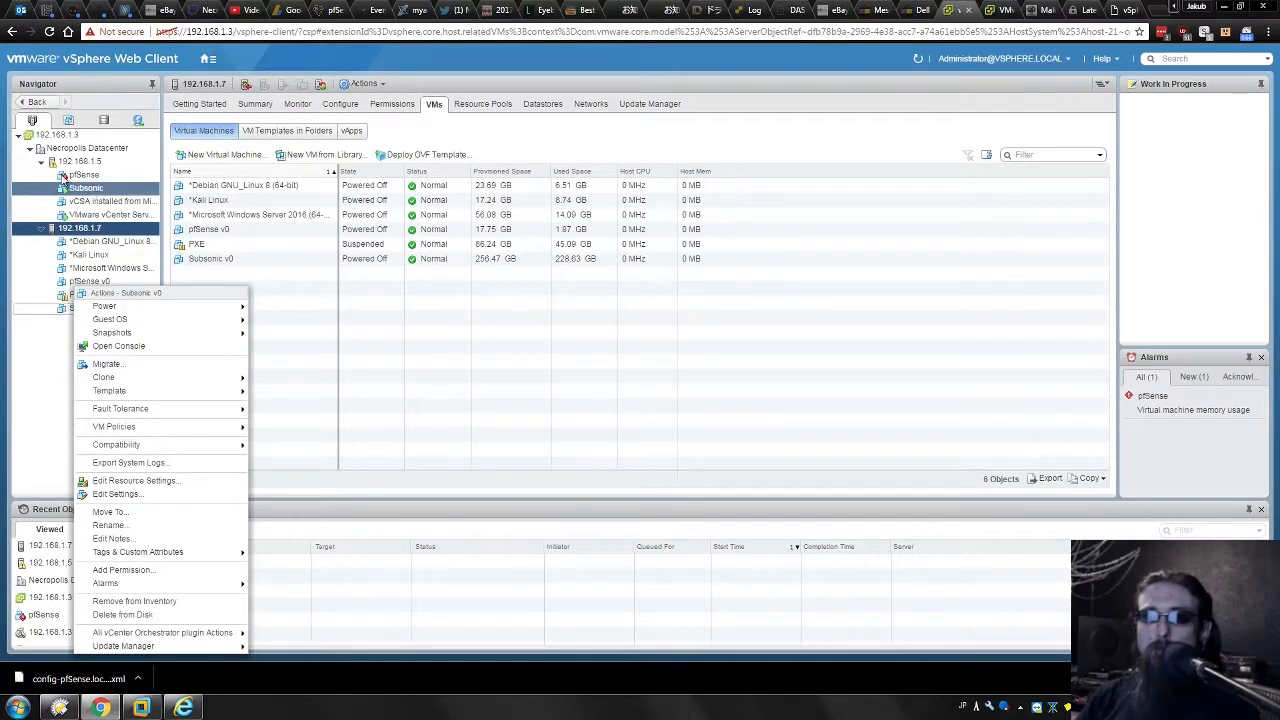
click(40, 363)
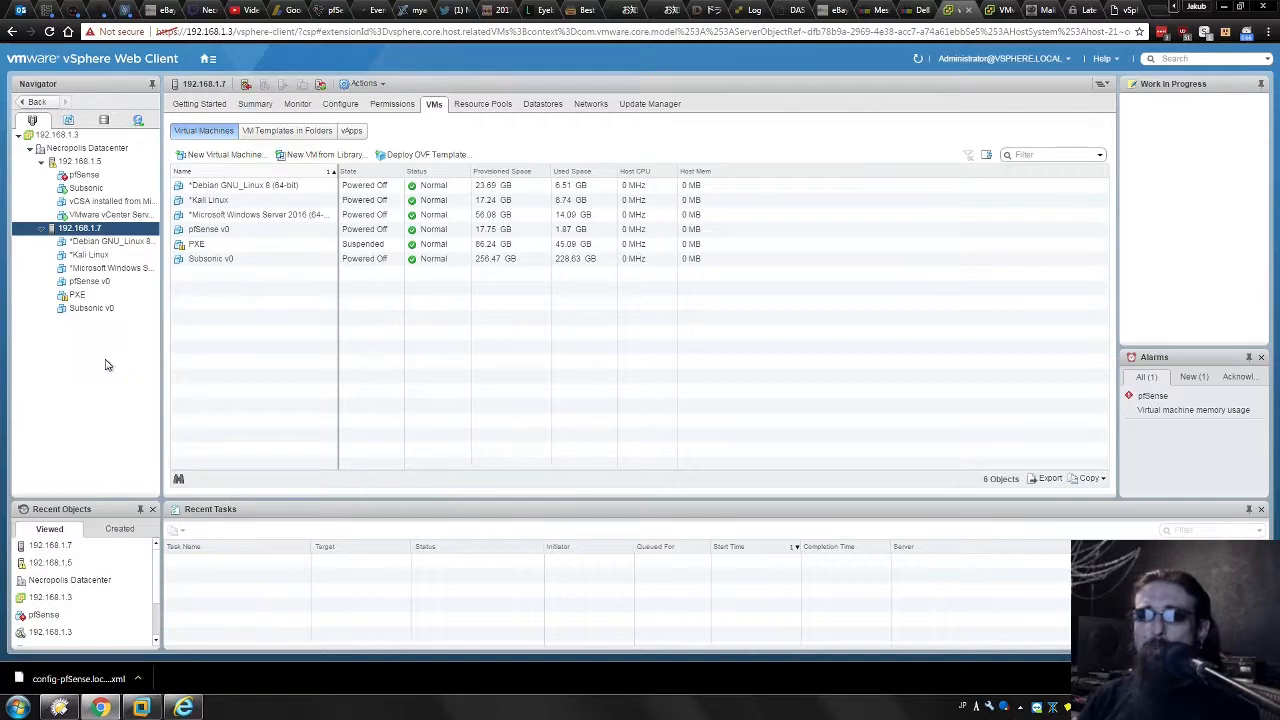